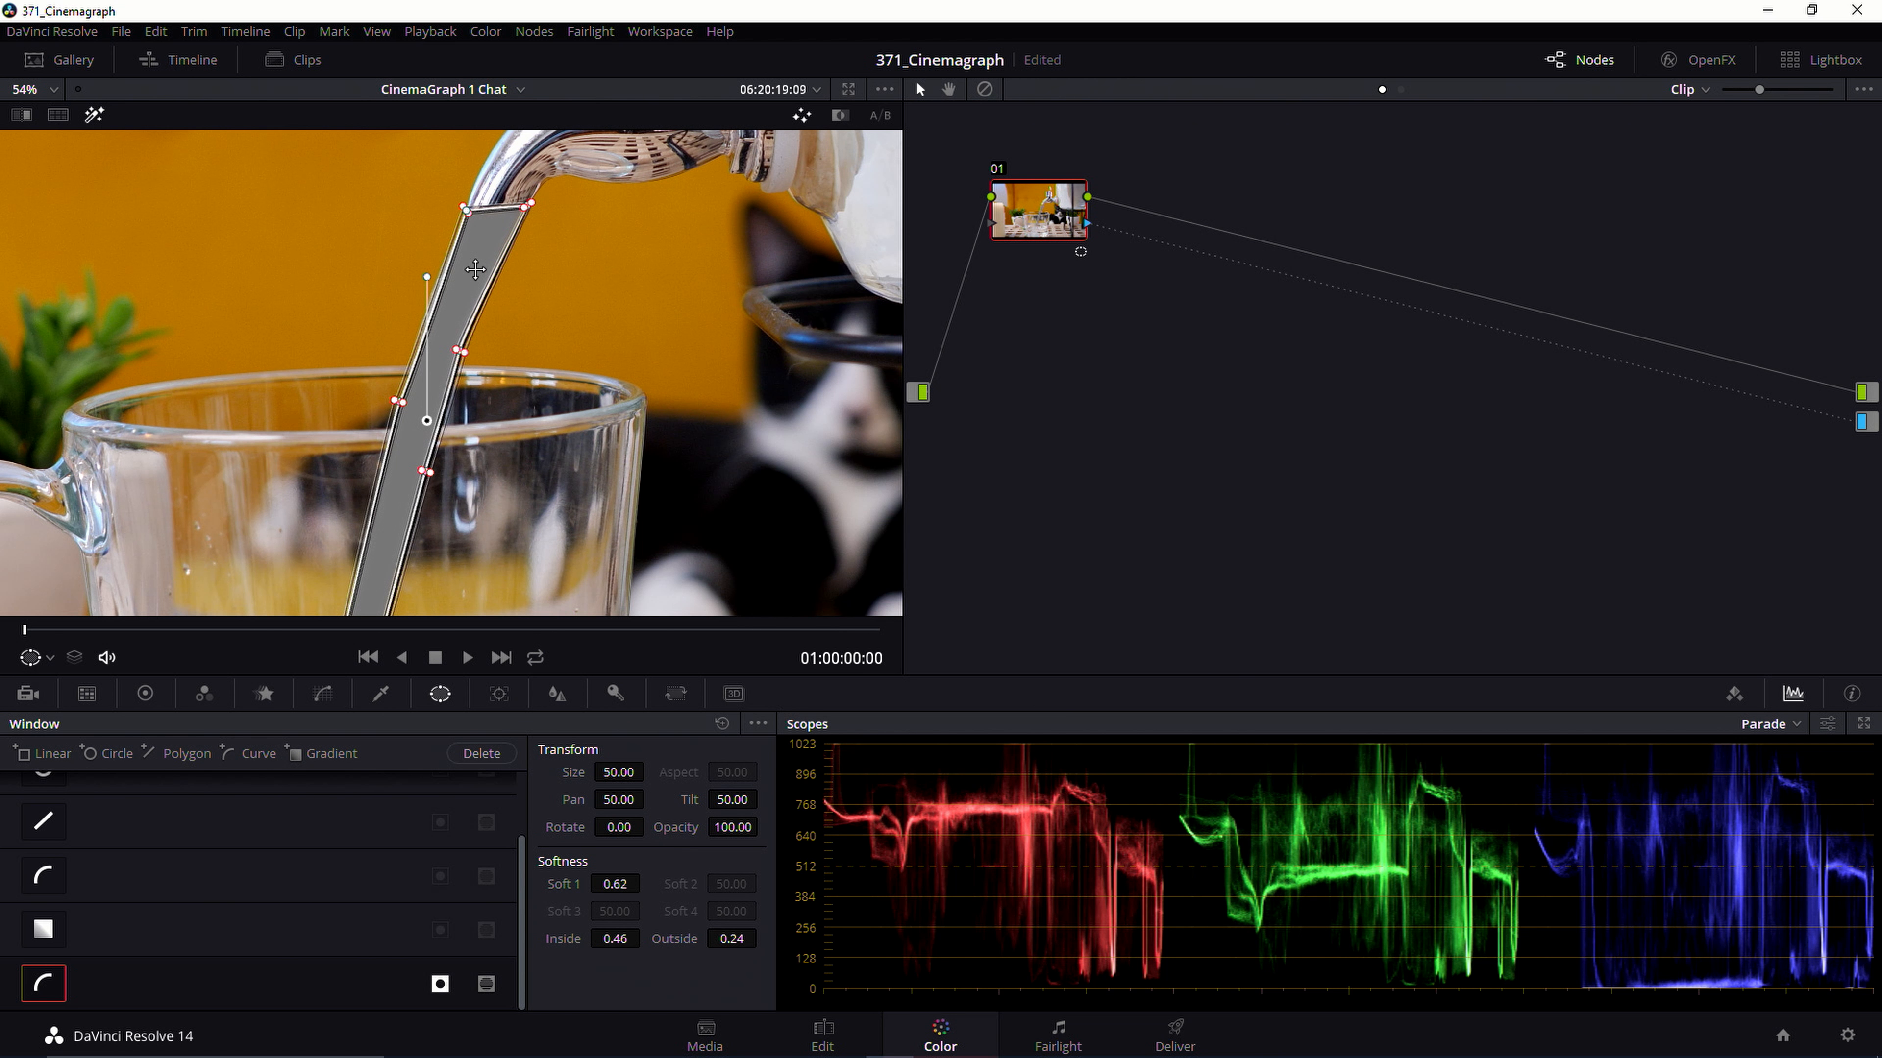
# - Check the masked water stream by highlighting the area selected by the curve window
pyautogui.click(95, 114)
pyautogui.click(95, 115)
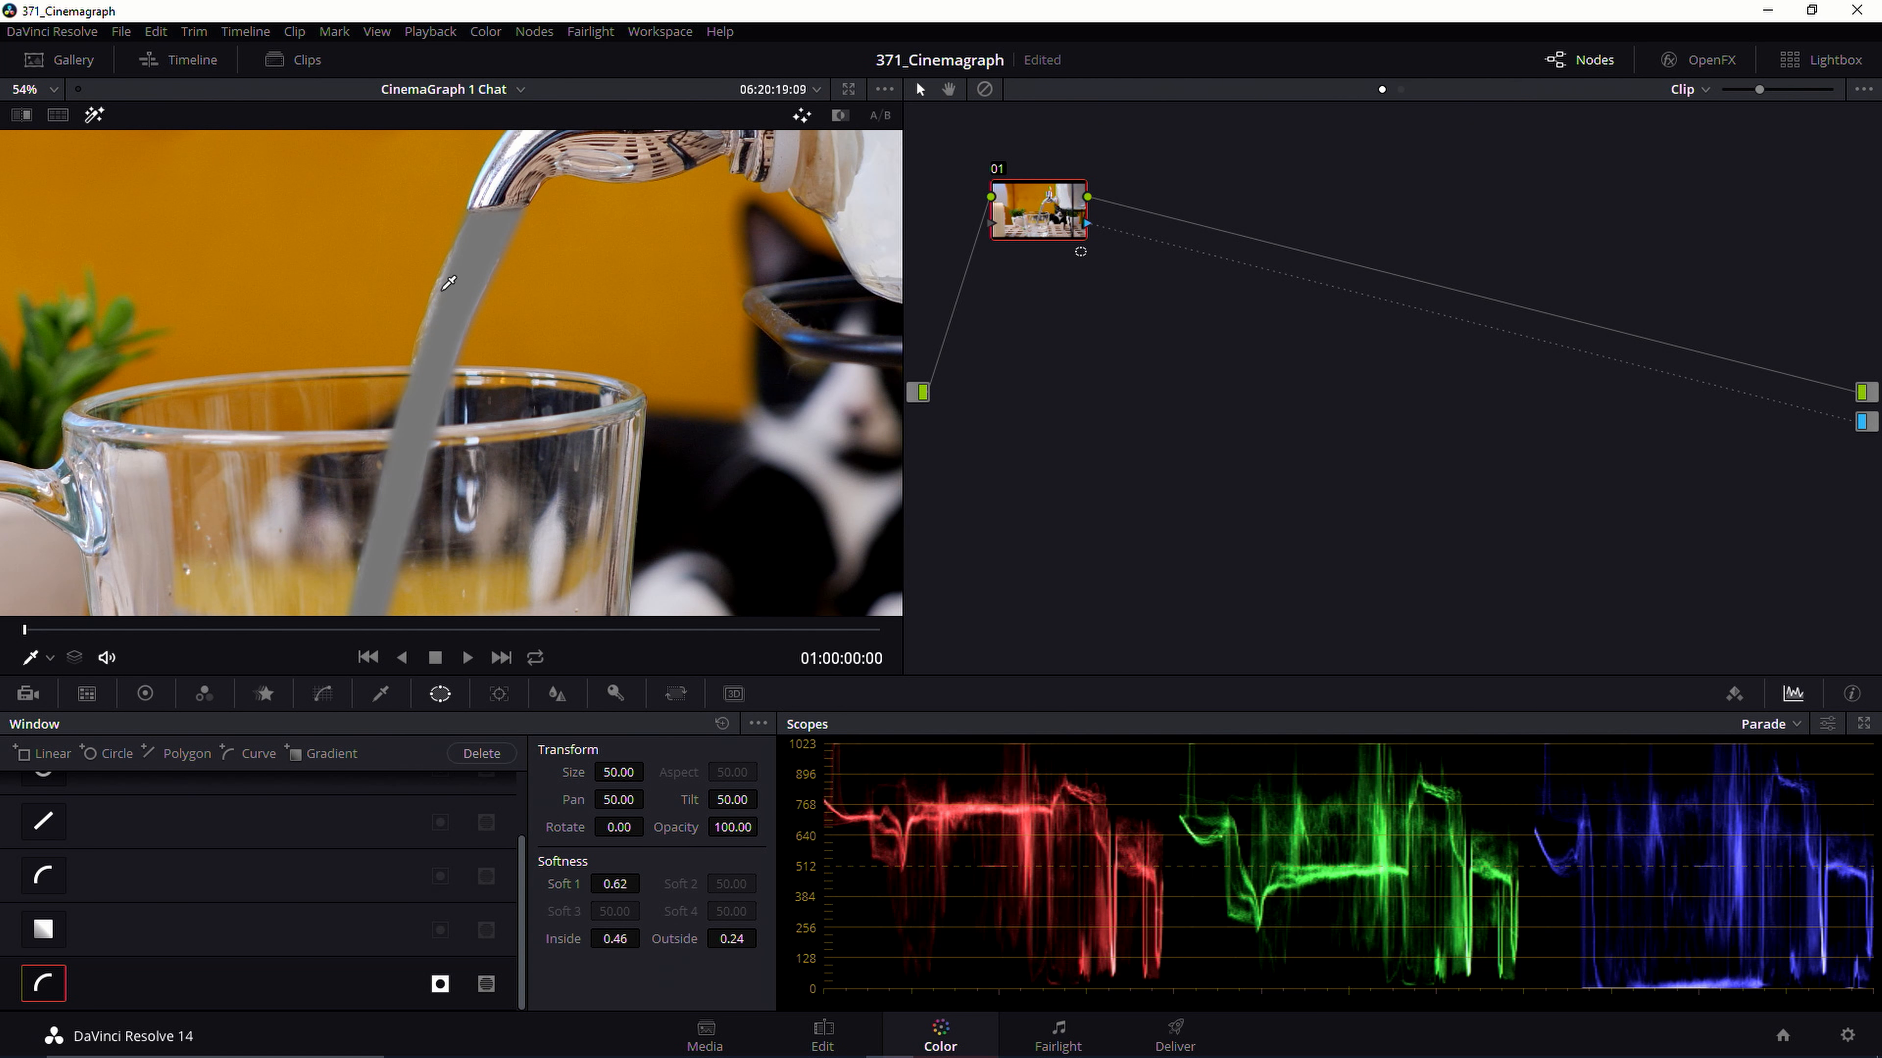
pyautogui.scroll(-3, 434, 329)
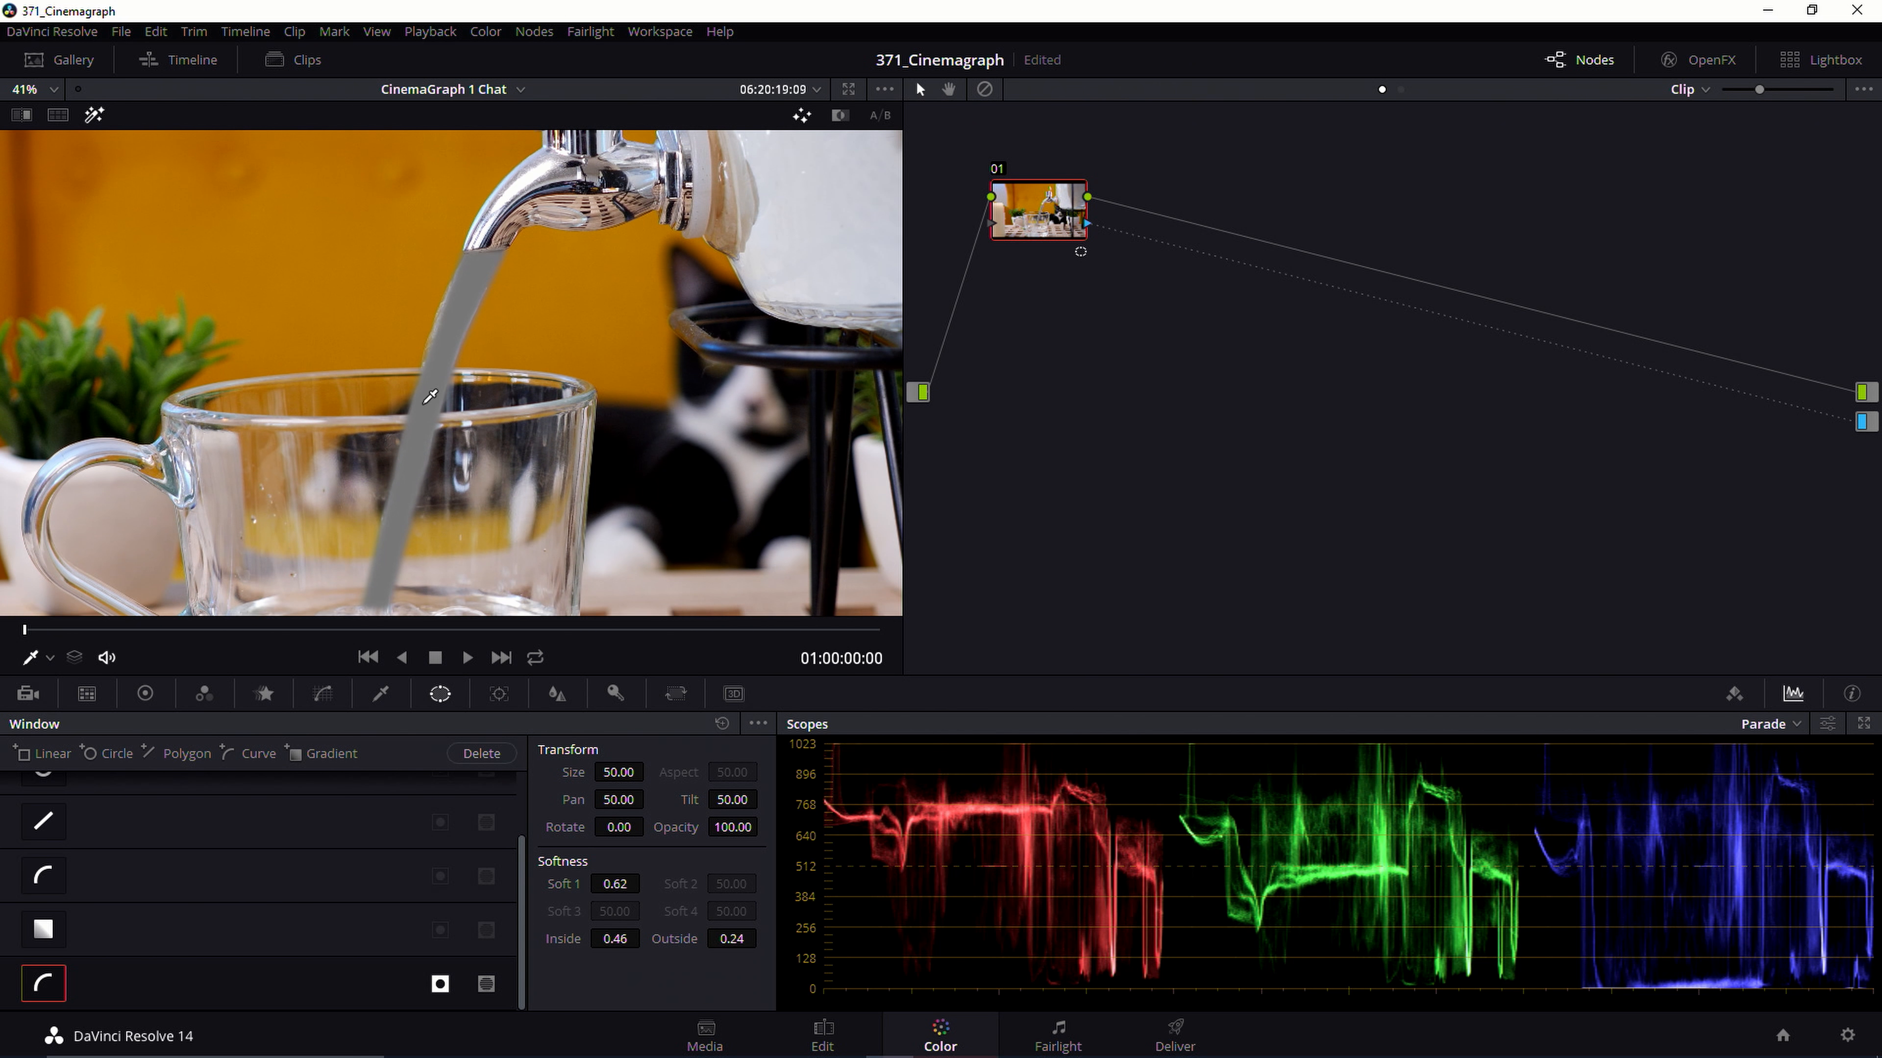
pyautogui.scroll(-1, 424, 379)
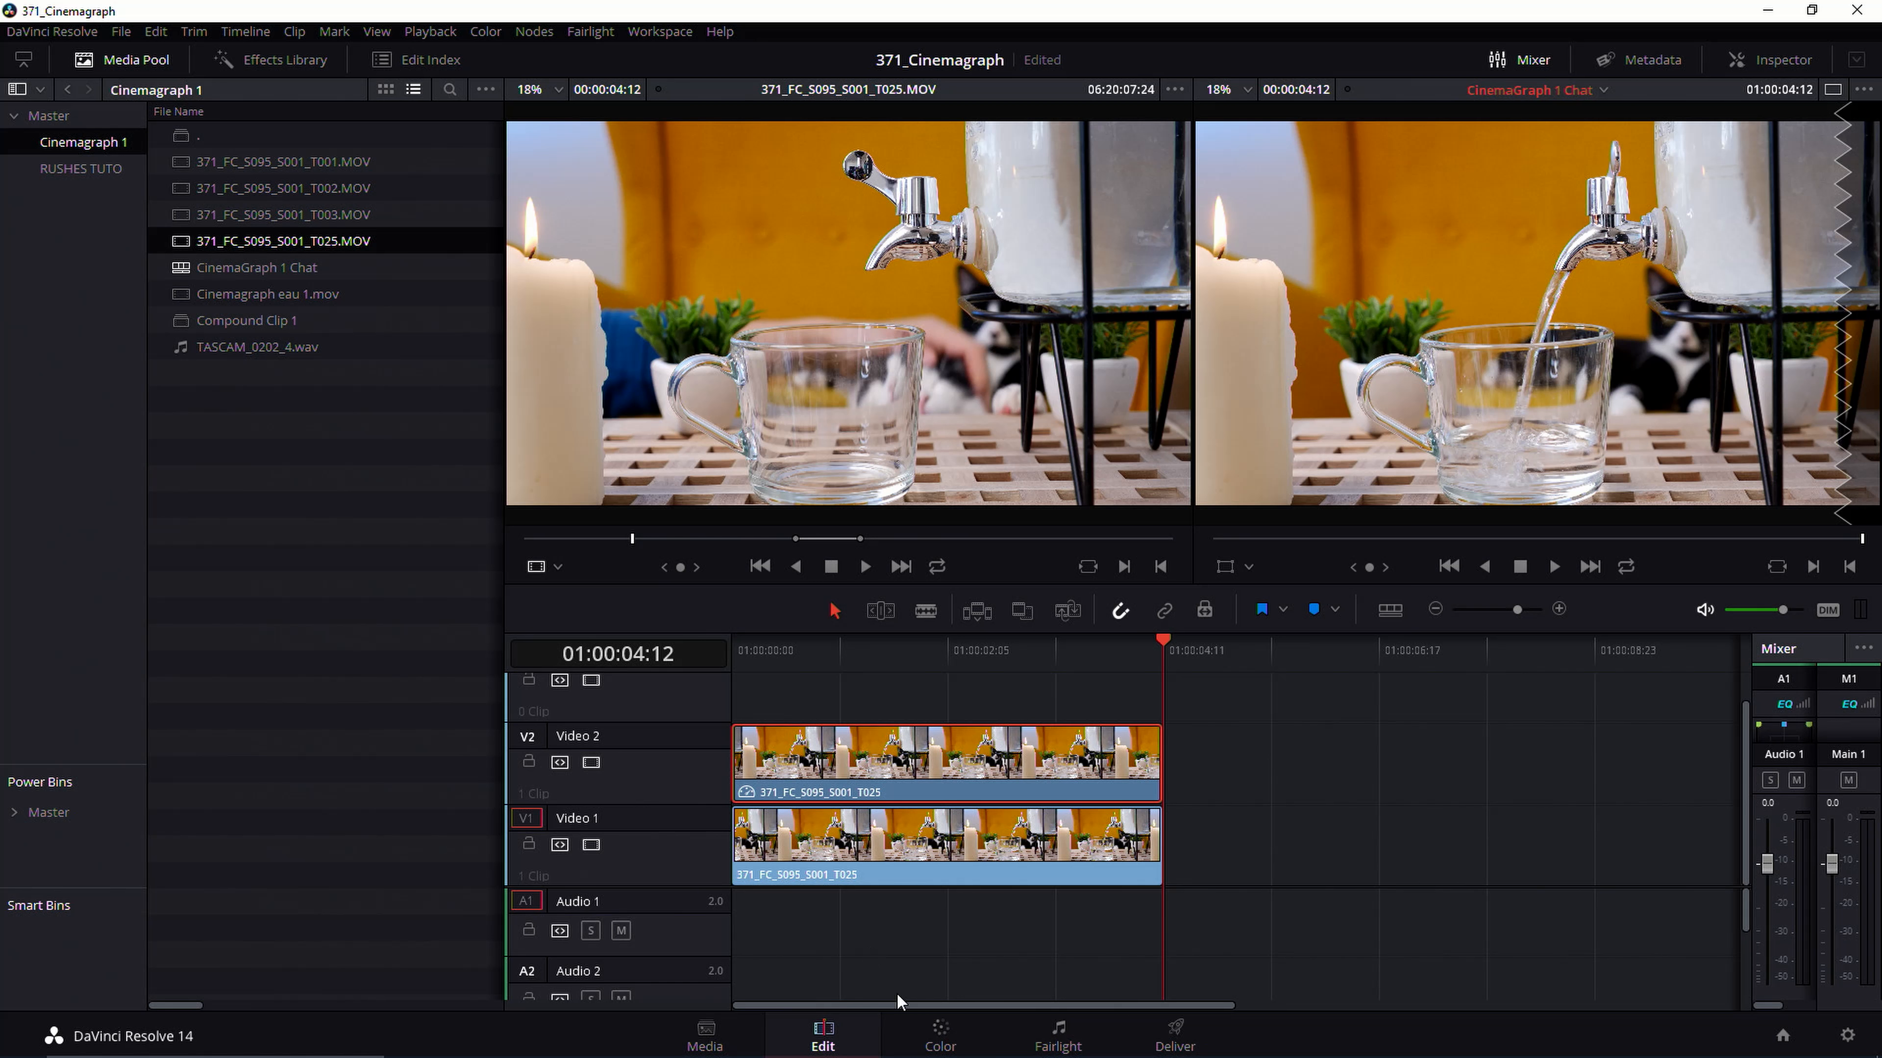
# - On the clip's last frame, adjust the lower end of the curve window to fit where the stream enters the water
pyautogui.click(941, 1036)
pyautogui.scroll(10, 375, 292)
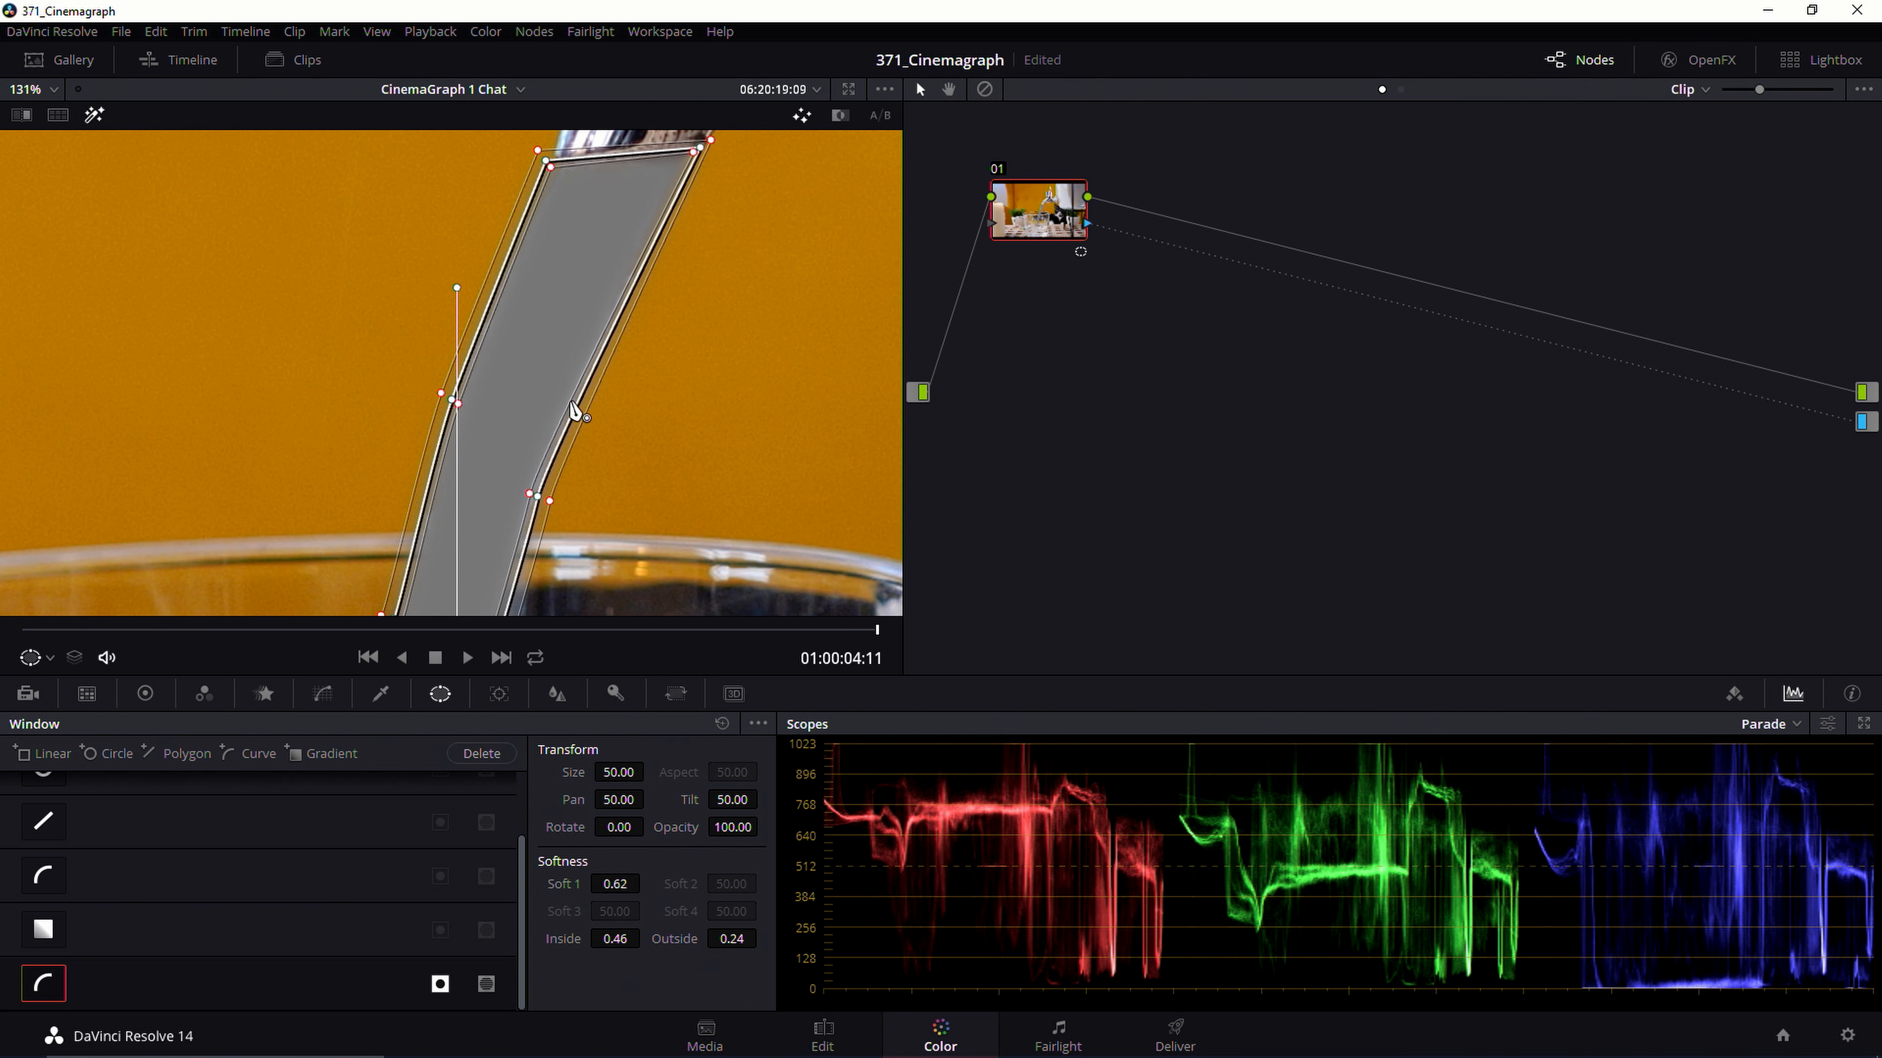
pyautogui.scroll(-3, 634, 315)
pyautogui.scroll(-1, 575, 381)
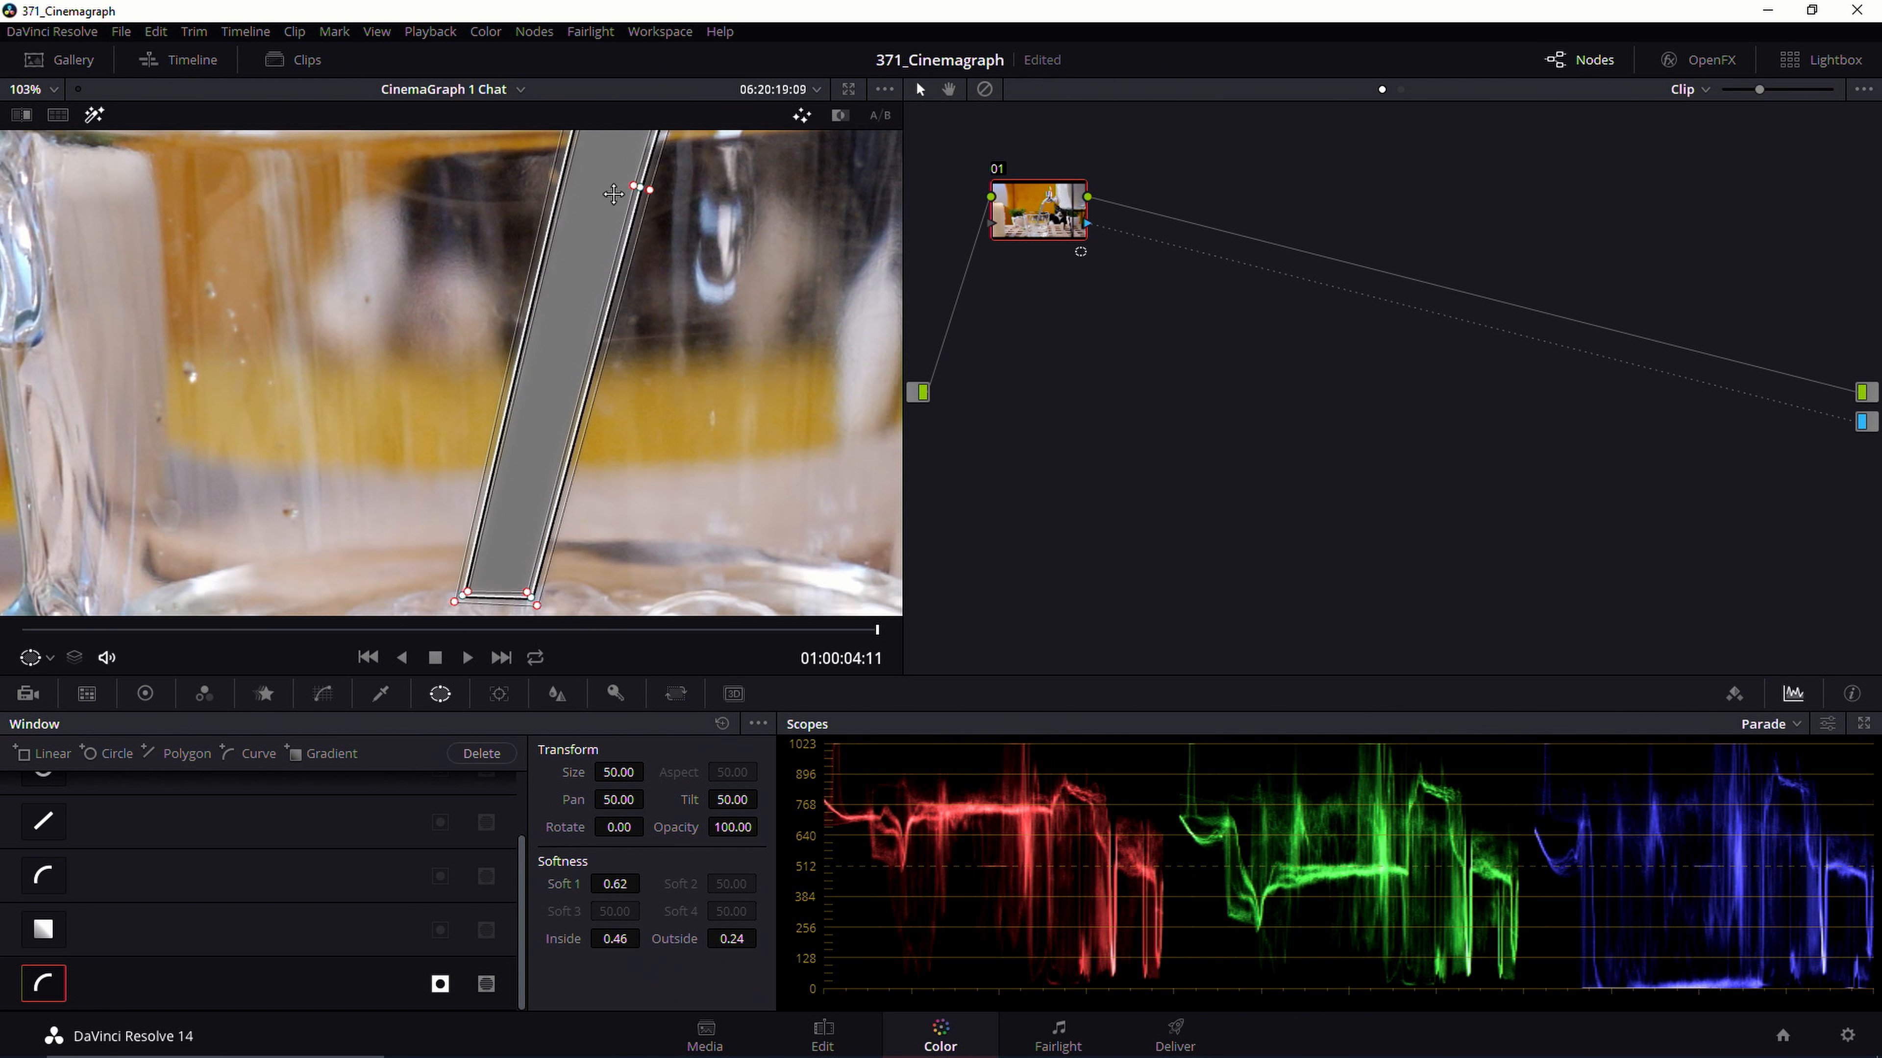
pyautogui.scroll(-3, 575, 381)
pyautogui.scroll(3, 544, 526)
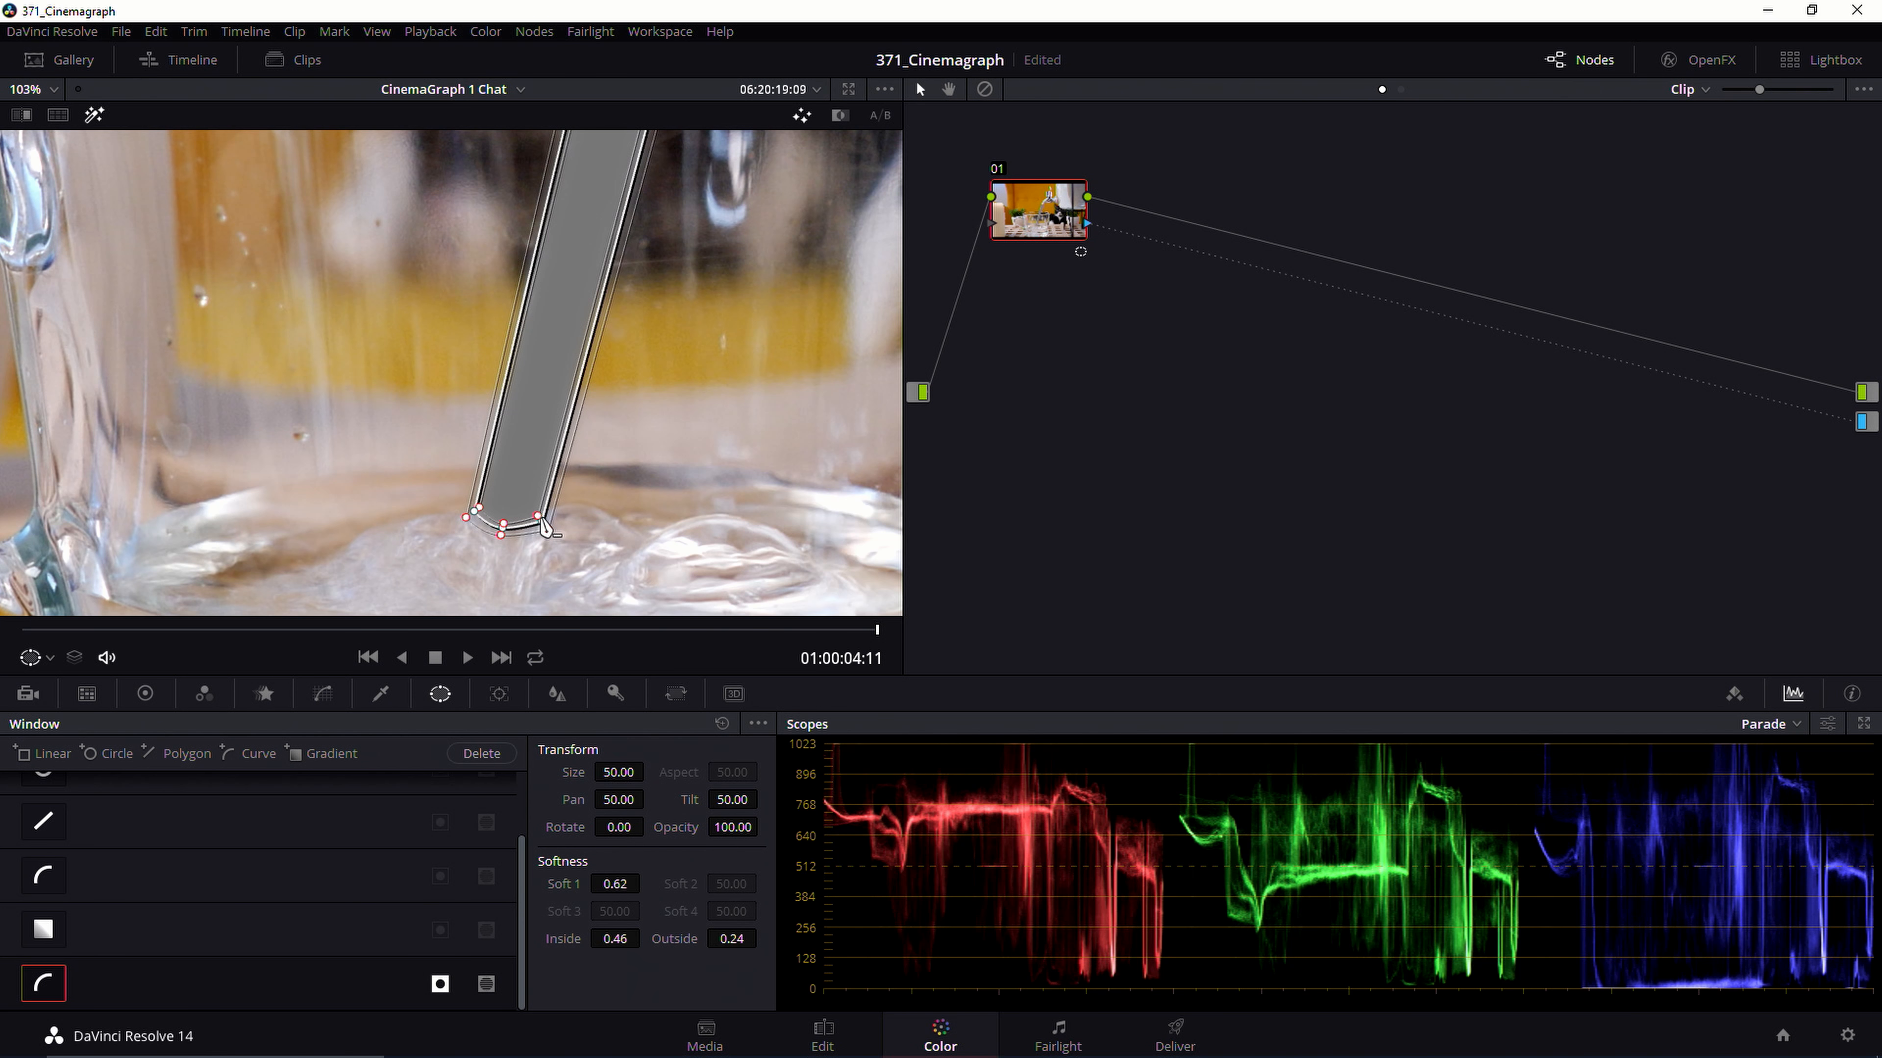
pyautogui.moveTo(547, 527); pyautogui.dragTo(550, 525)
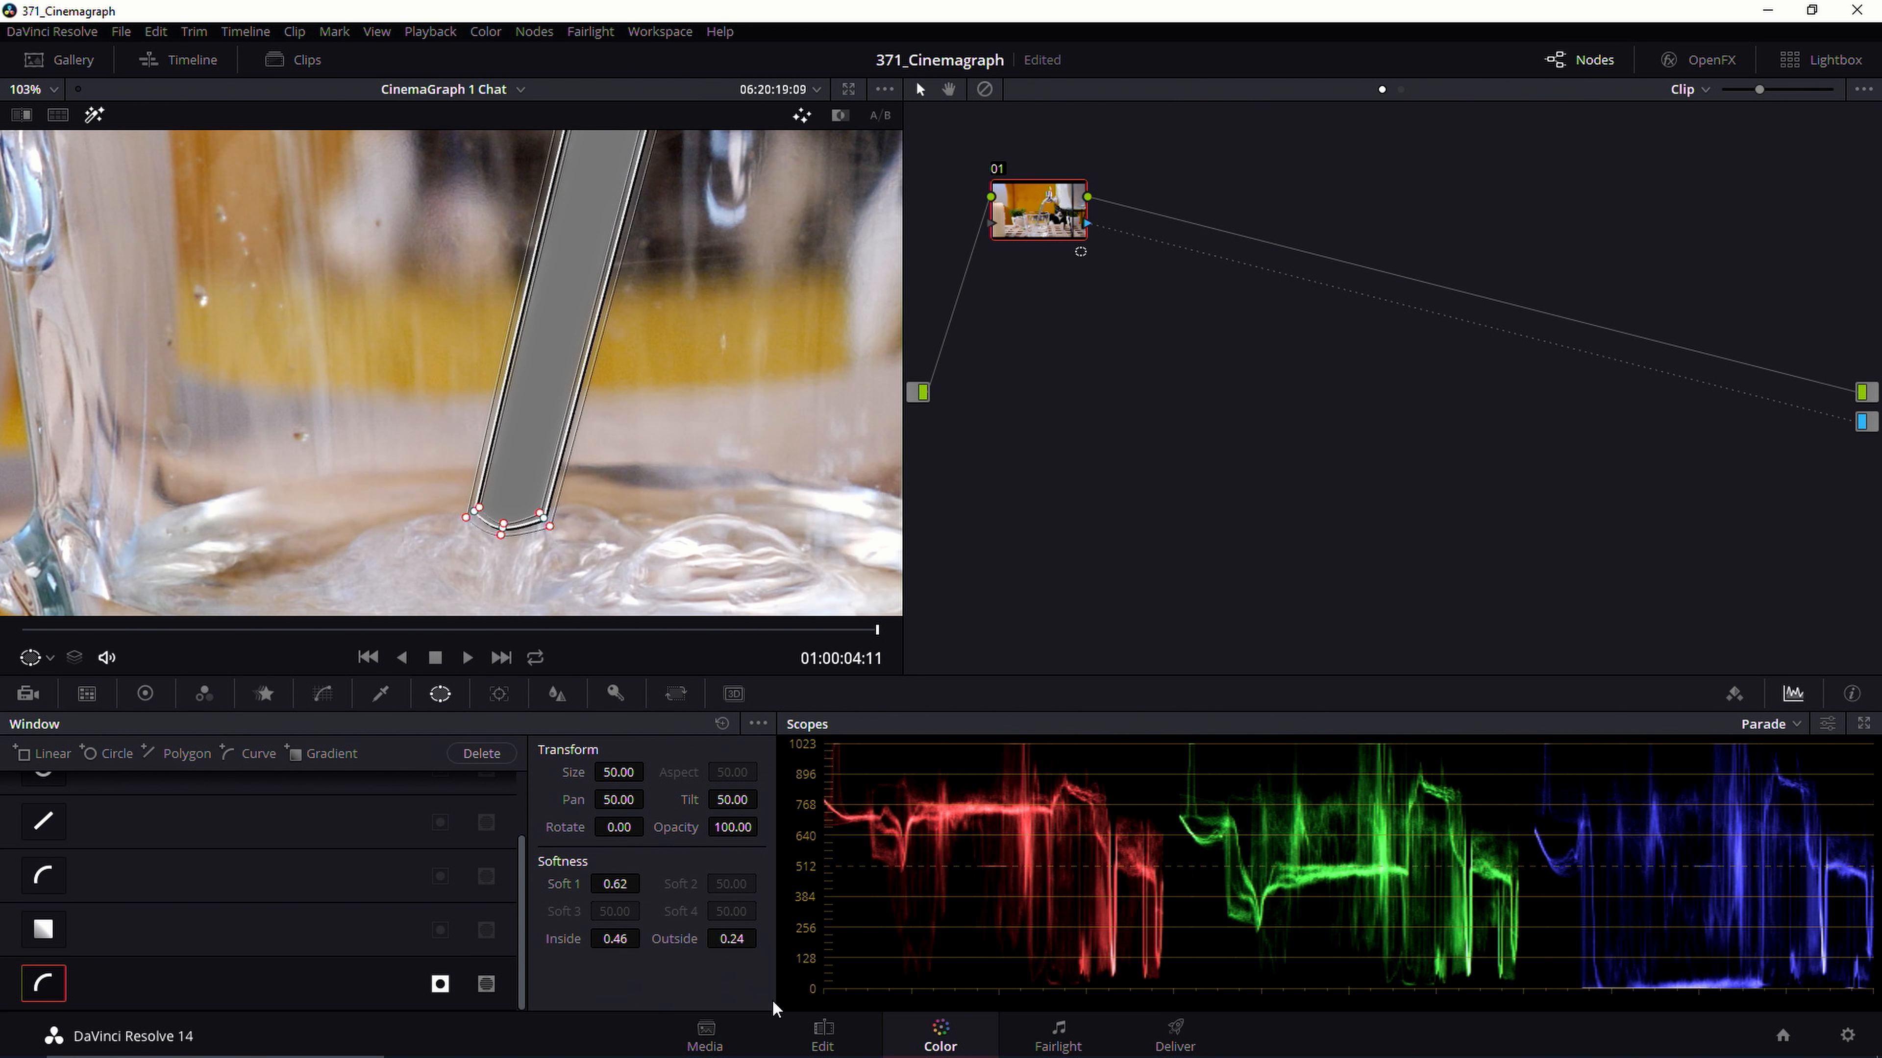
# - Play the edited timeline full screen from its start to check the masked water stream
pyautogui.click(841, 1051)
pyautogui.press('Home')
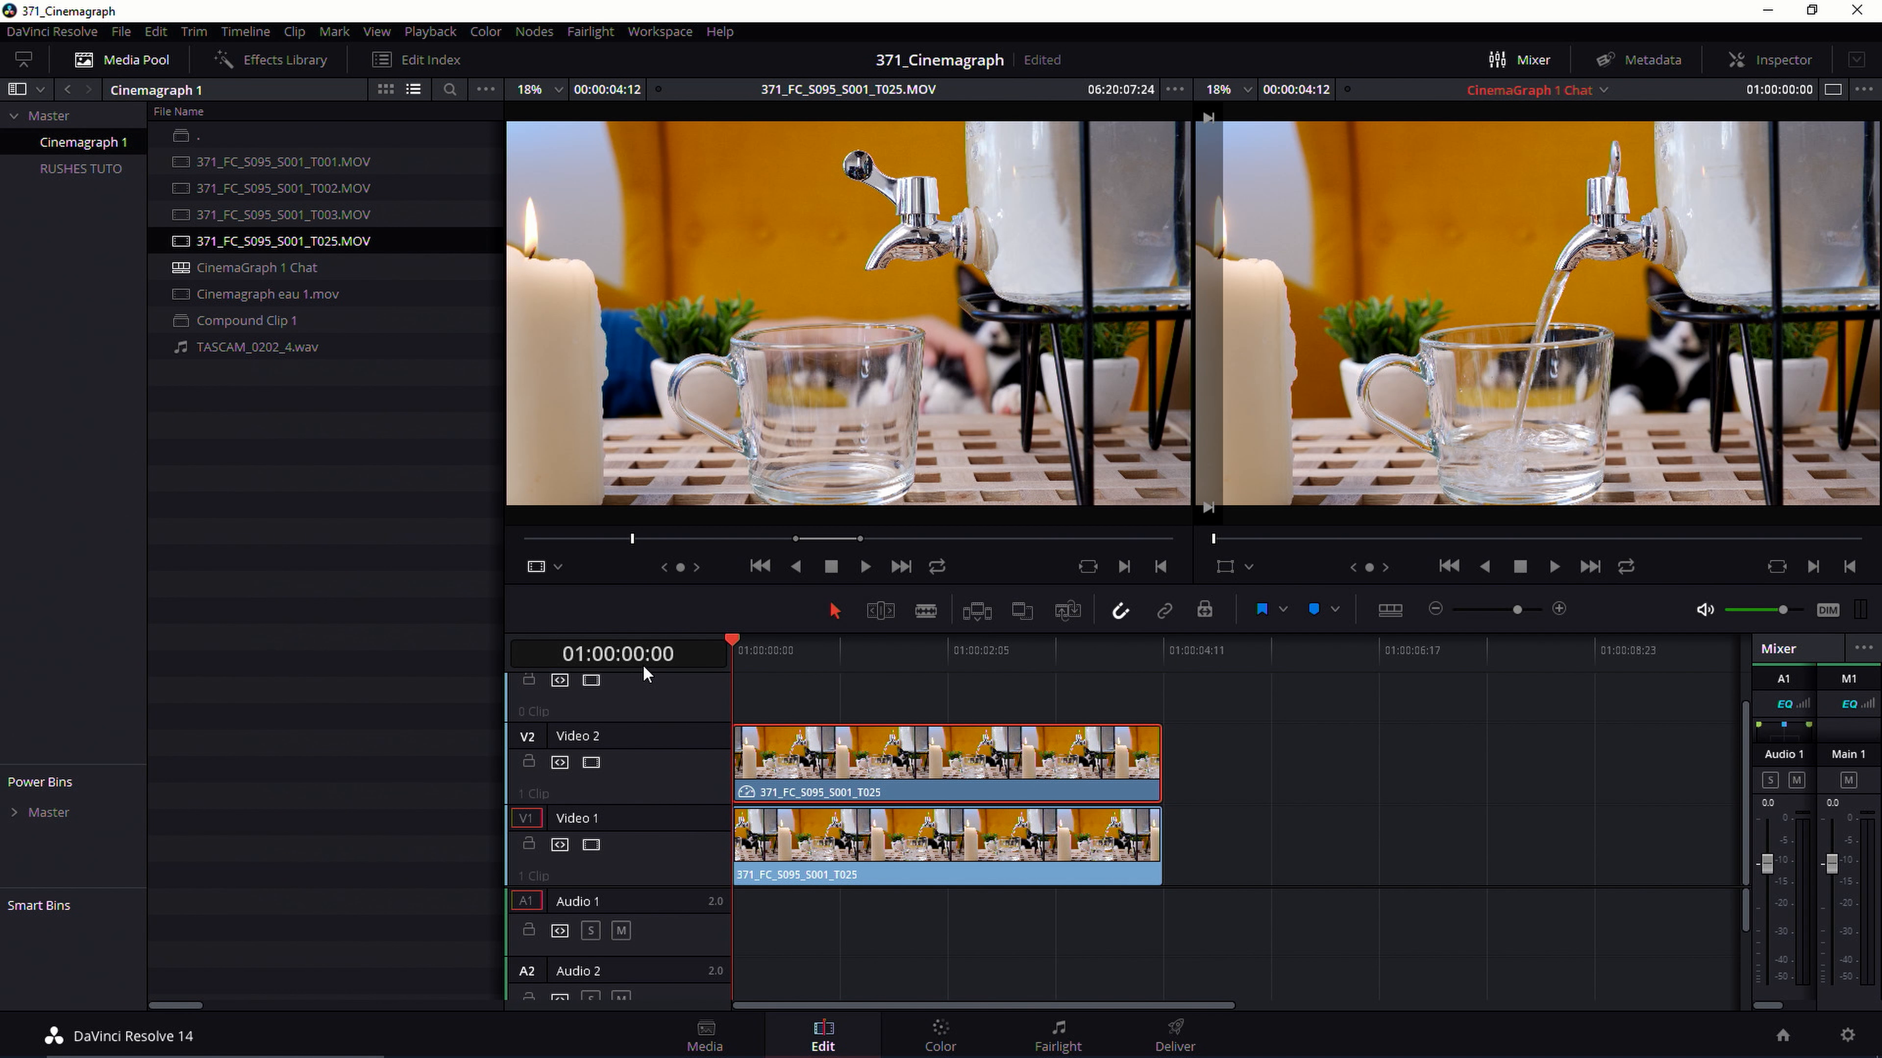
pyautogui.hotkey('ctrl', 'f')
pyautogui.hotkey('ctrl', 'f')
pyautogui.press('space')
# - Trim the end of the Video 1 clip so it lasts about one second
pyautogui.click(861, 845)
pyautogui.moveTo(1159, 845); pyautogui.dragTo(822, 845)
pyautogui.click(932, 650)
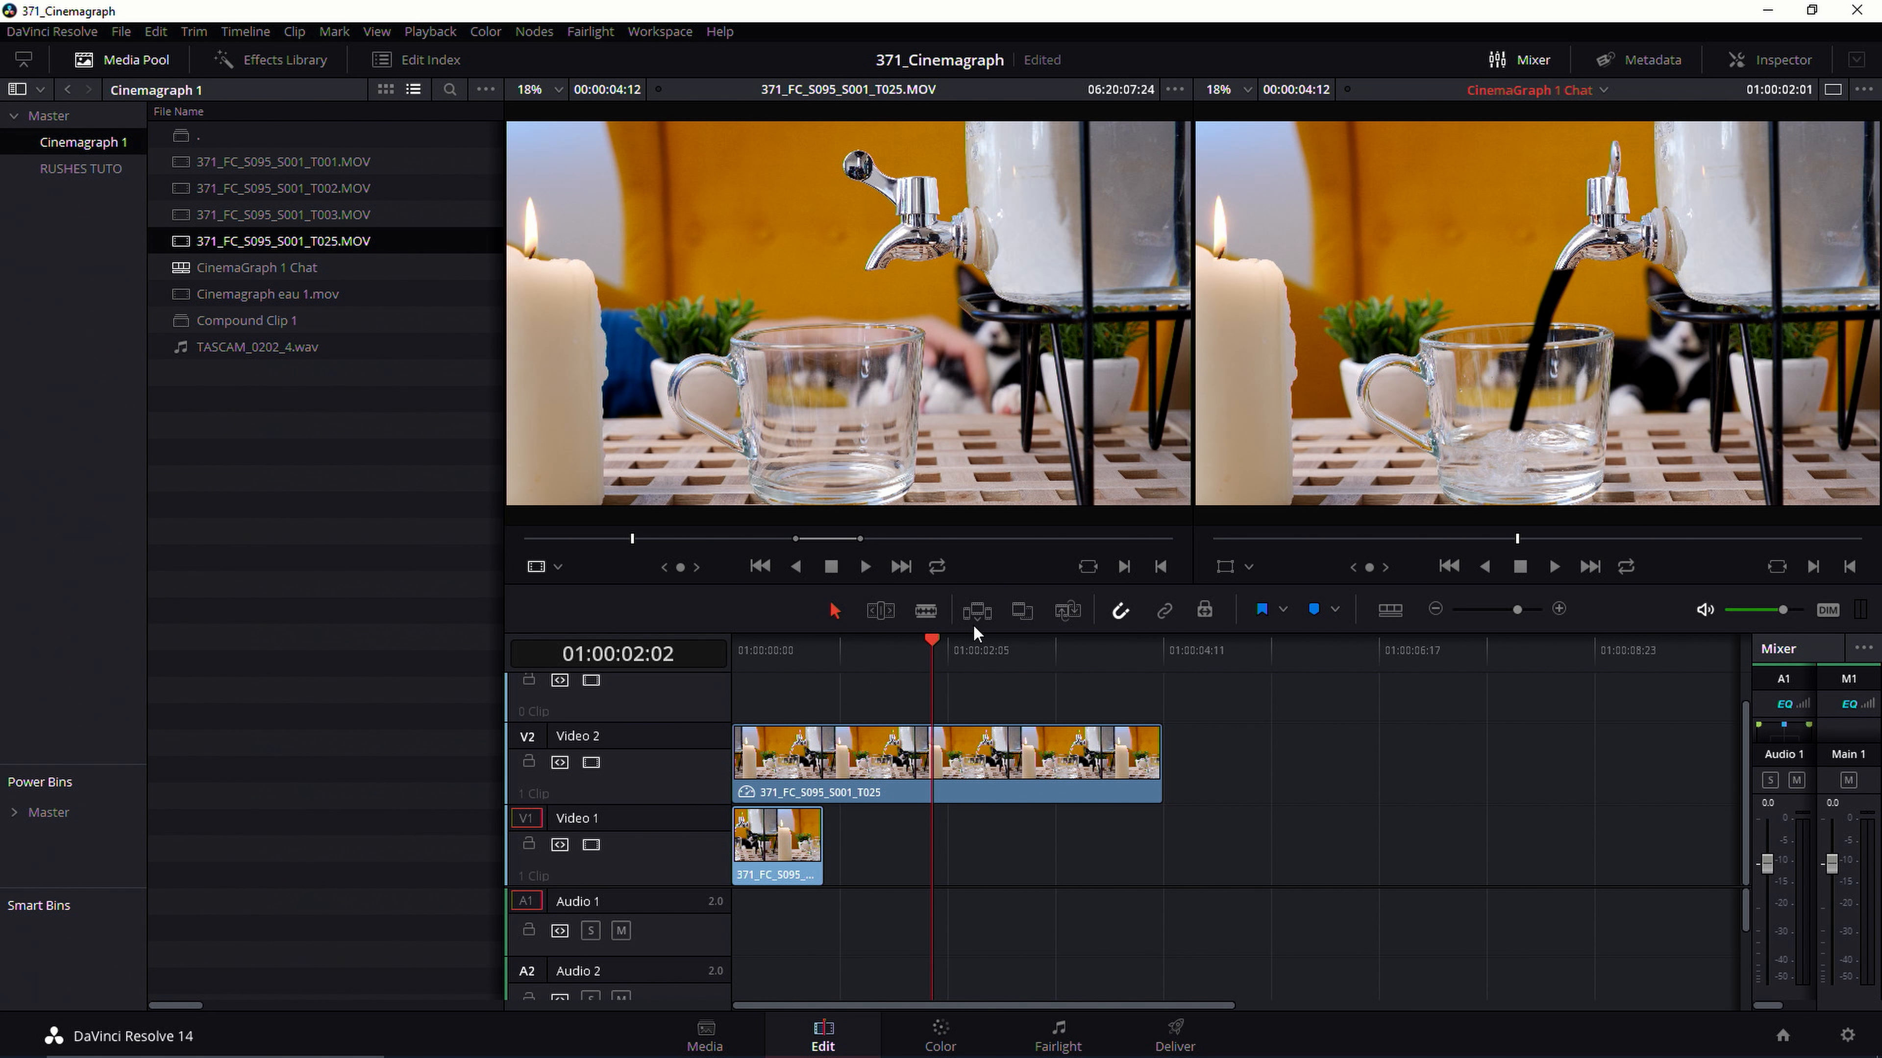
# - Place a copy of the shortened Video 1 clip directly after the original on the same track
pyautogui.moveTo(799, 642); pyautogui.dragTo(698, 667)
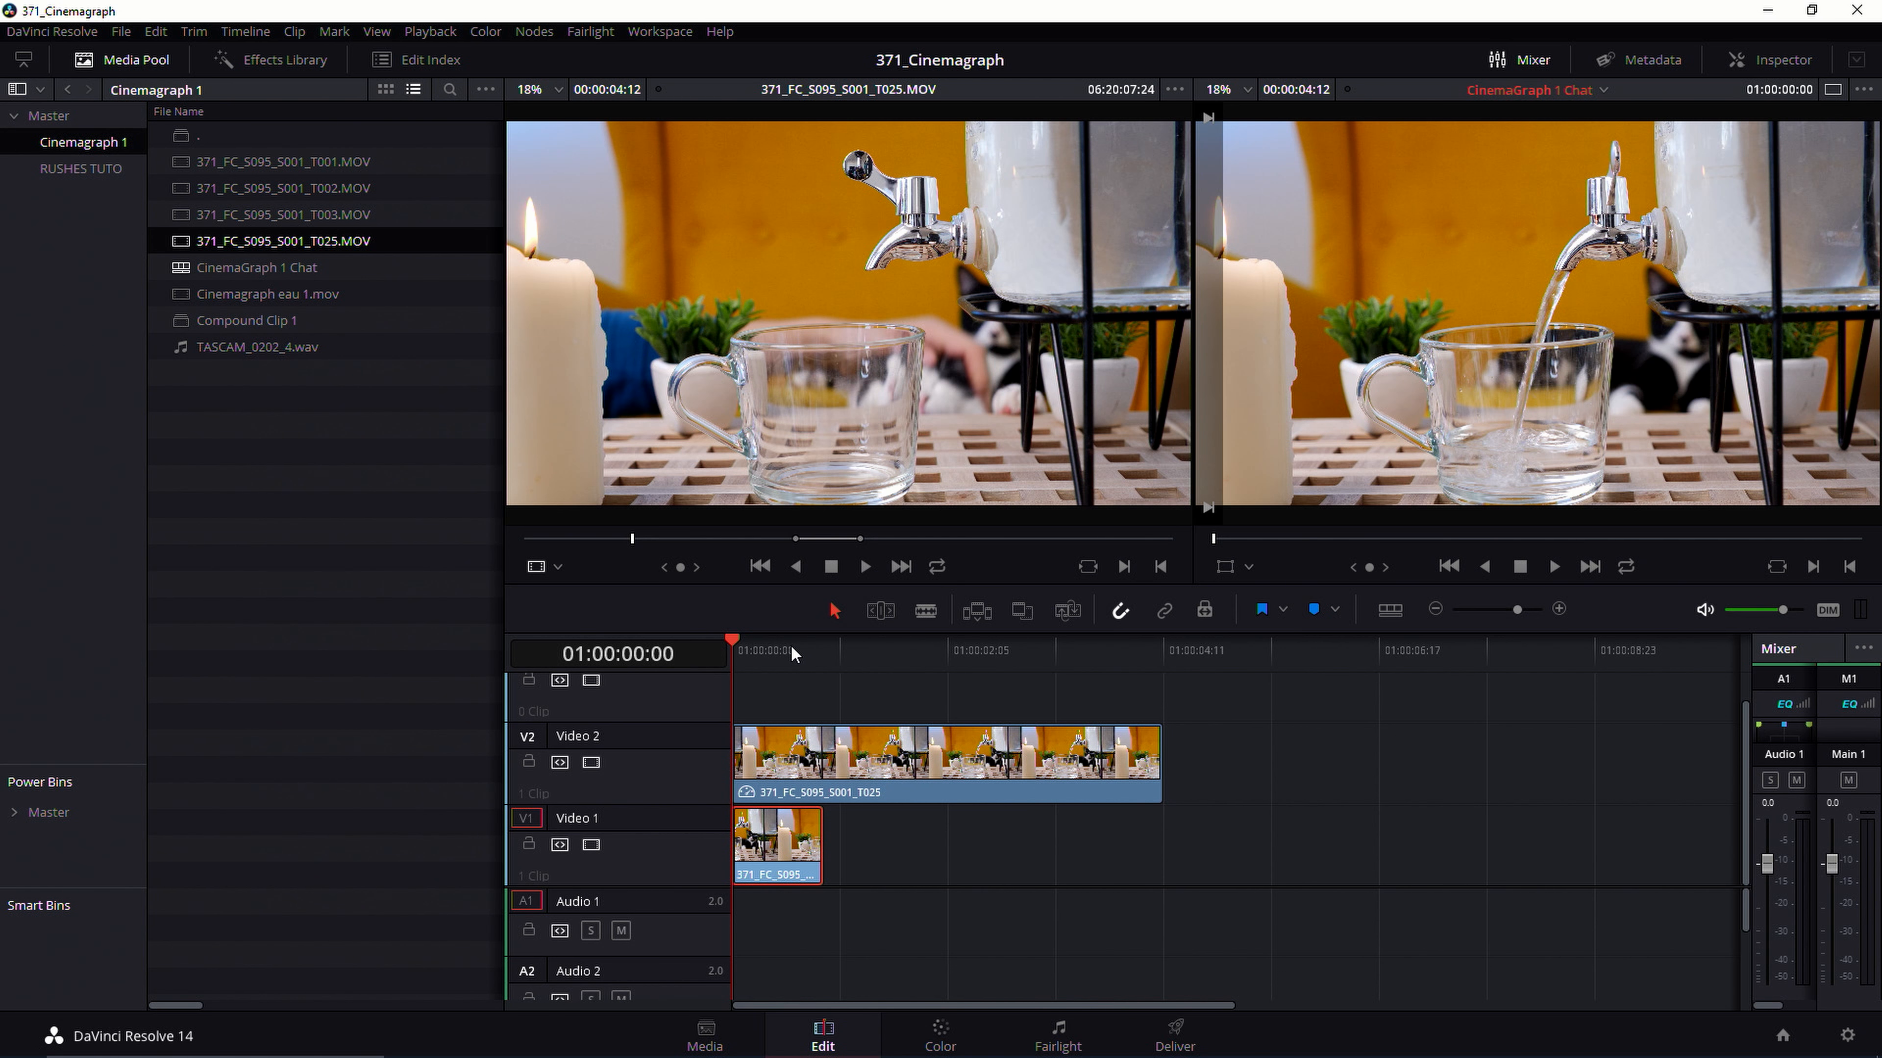
pyautogui.moveTo(787, 644); pyautogui.dragTo(829, 642)
pyautogui.hotkey('shift', 'F12')
# - Change the speed of the second Video 1 clip to play in reverse at -100%
pyautogui.click(866, 836)
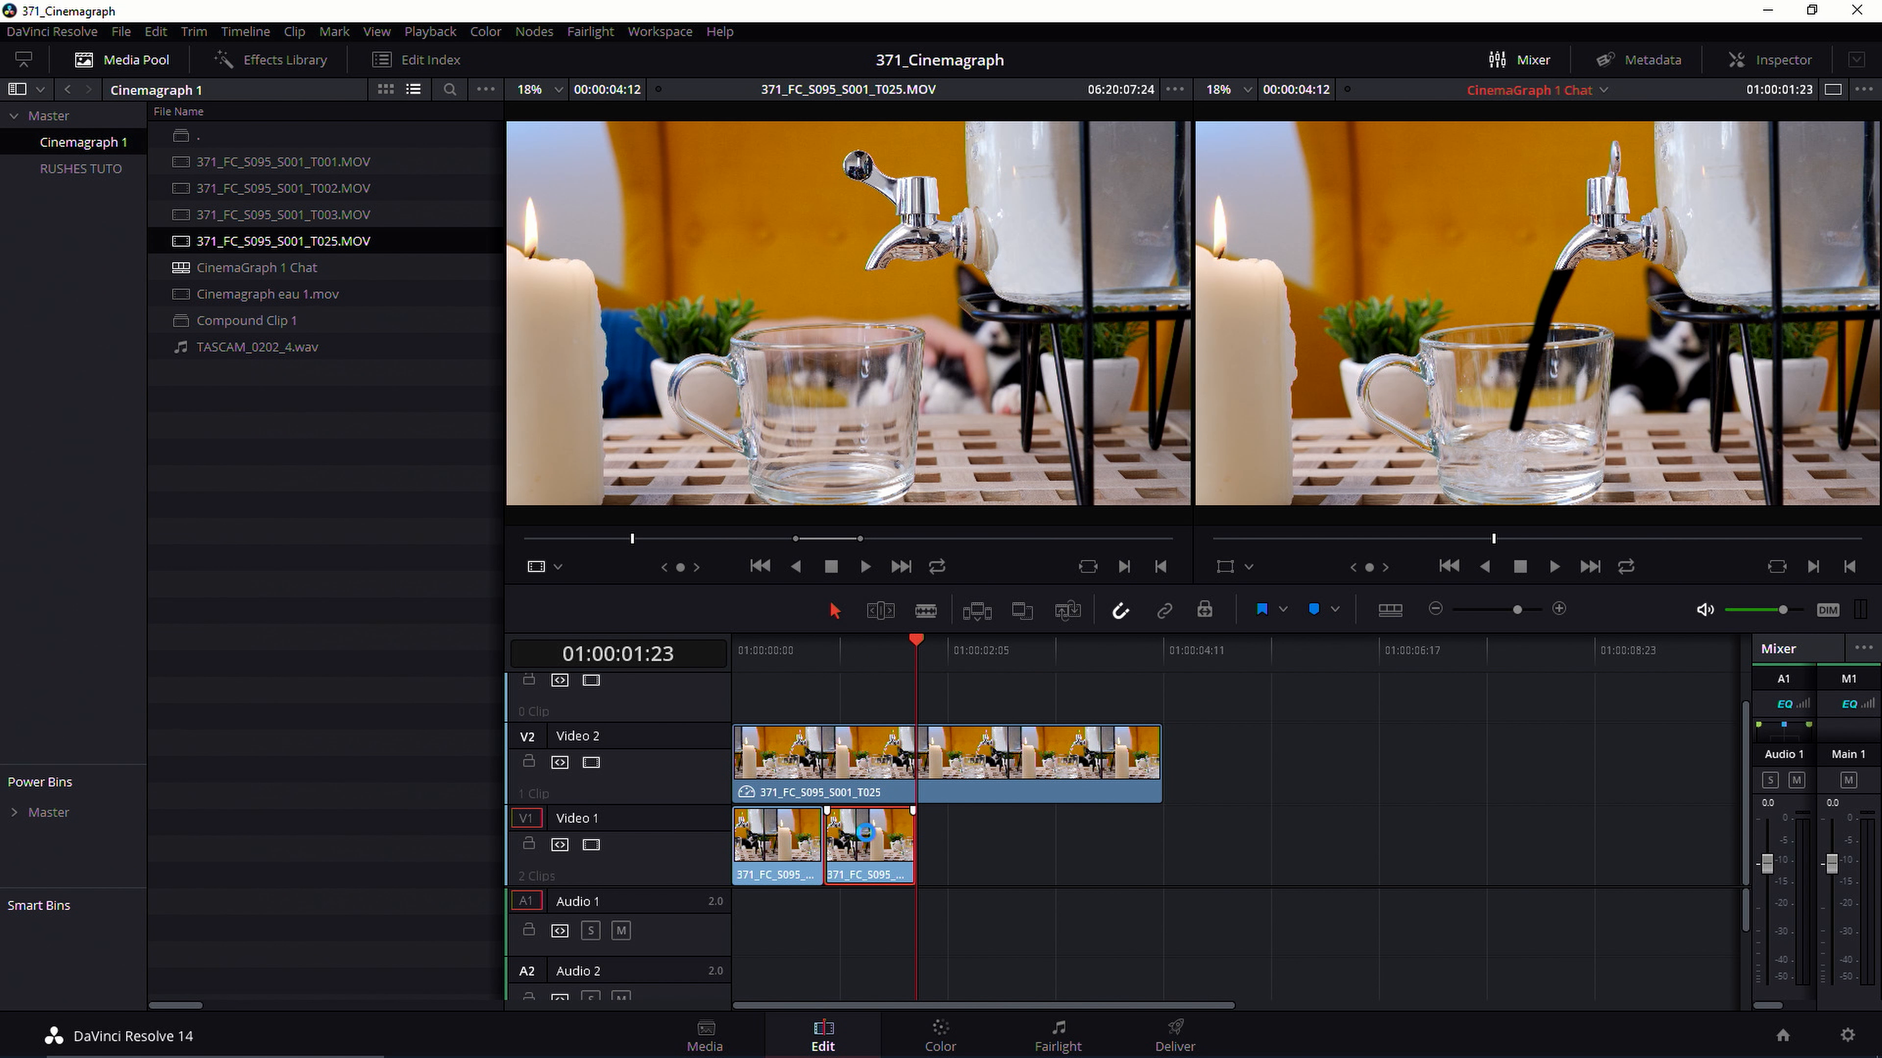
pyautogui.rightClick(870, 845)
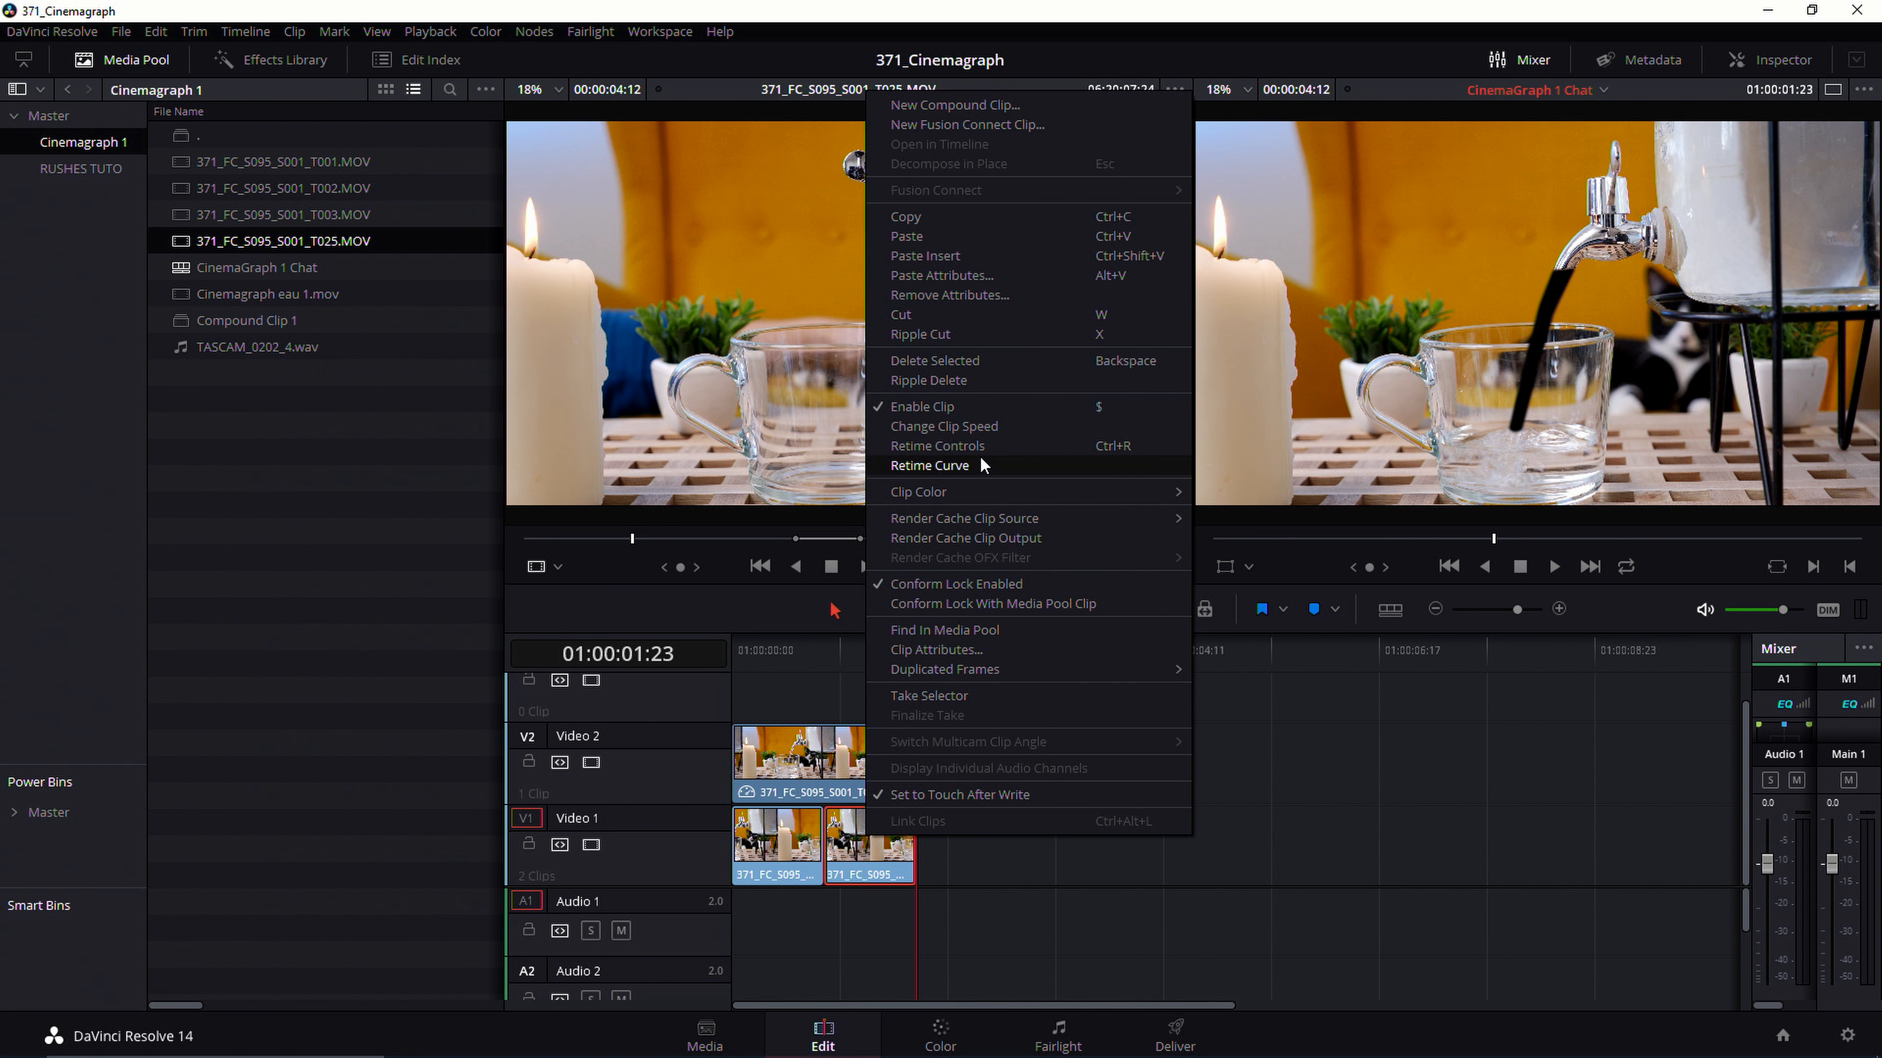
pyautogui.click(965, 426)
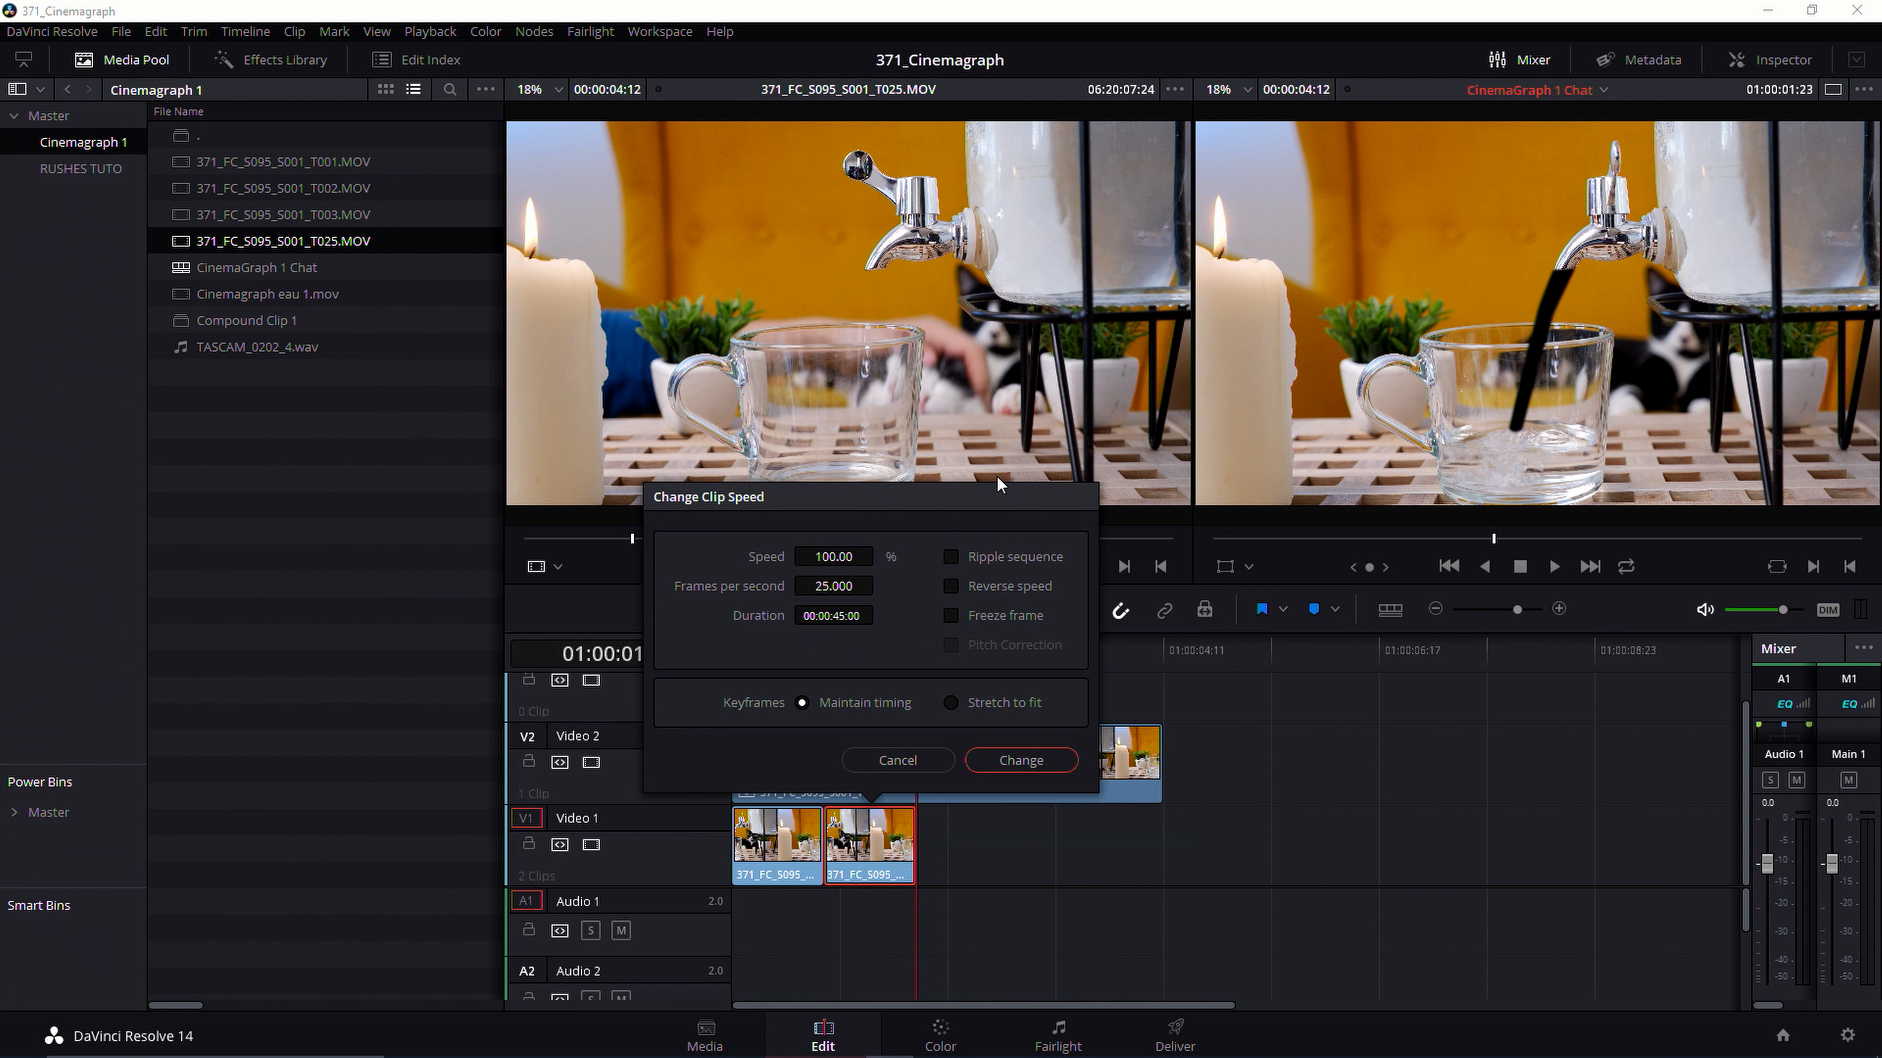
pyautogui.click(1008, 584)
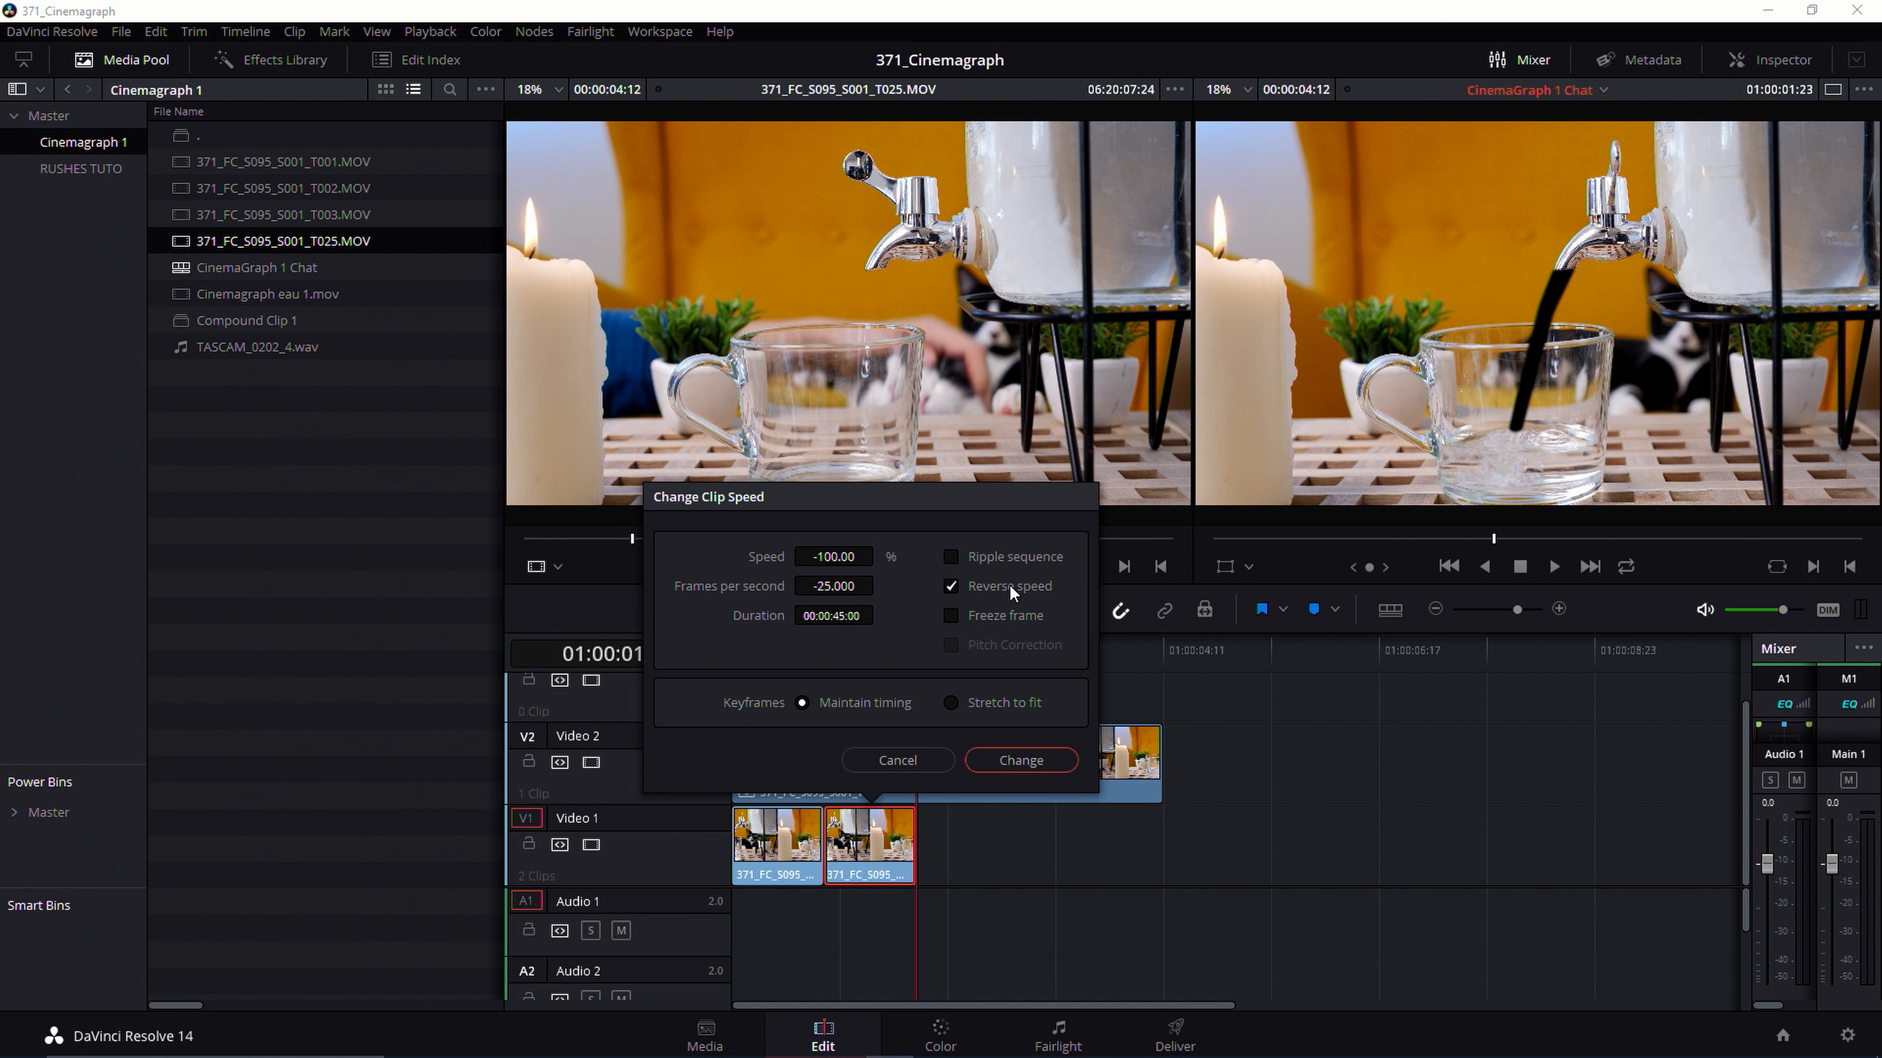
pyautogui.click(1038, 763)
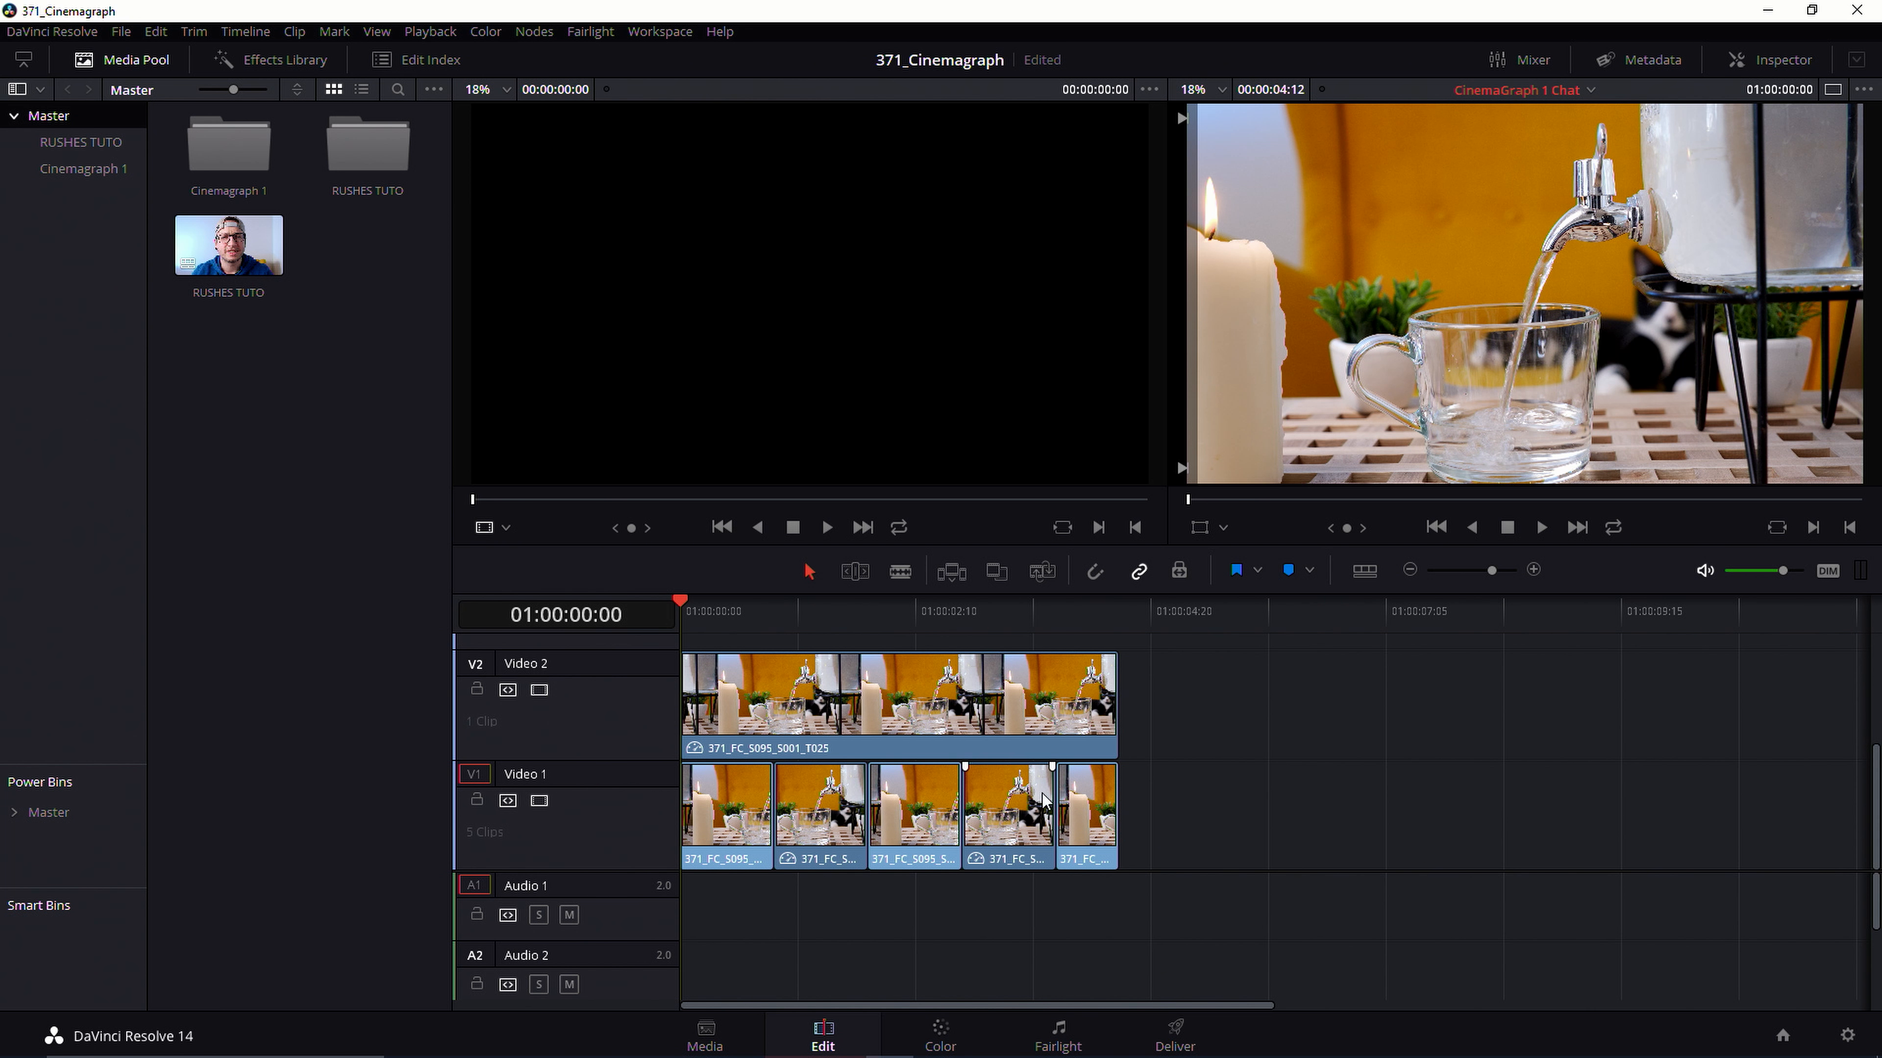
# - Copy all clips on Video 1 and Video 2 and paste them at 01:00:05:11
pyautogui.moveTo(1207, 845); pyautogui.dragTo(685, 704)
pyautogui.hotkey('ctrl', 'c')
pyautogui.click(1214, 612)
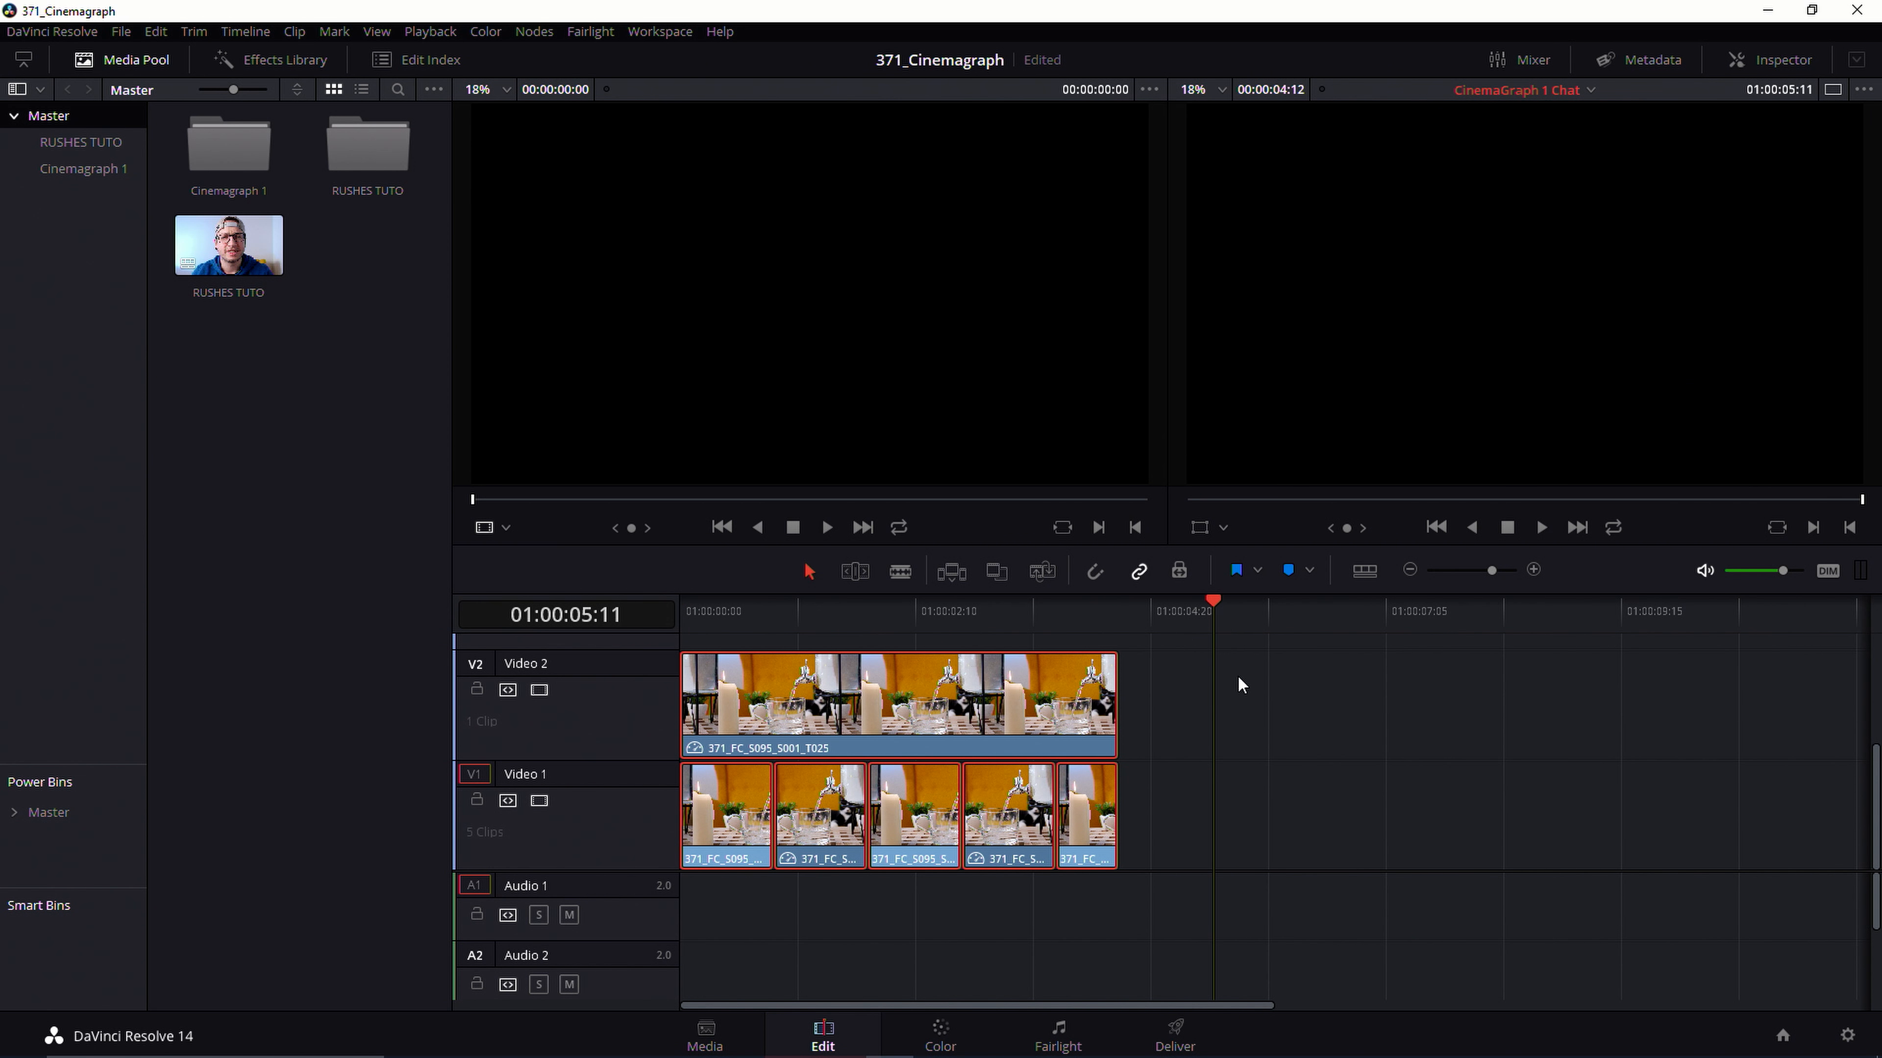
pyautogui.hotkey('ctrl', 'v')
# - Combine all the original clips at the timeline start into a new compound clip and move it up to Video 2
pyautogui.moveTo(1159, 683); pyautogui.dragTo(718, 805)
pyautogui.rightClick(719, 804)
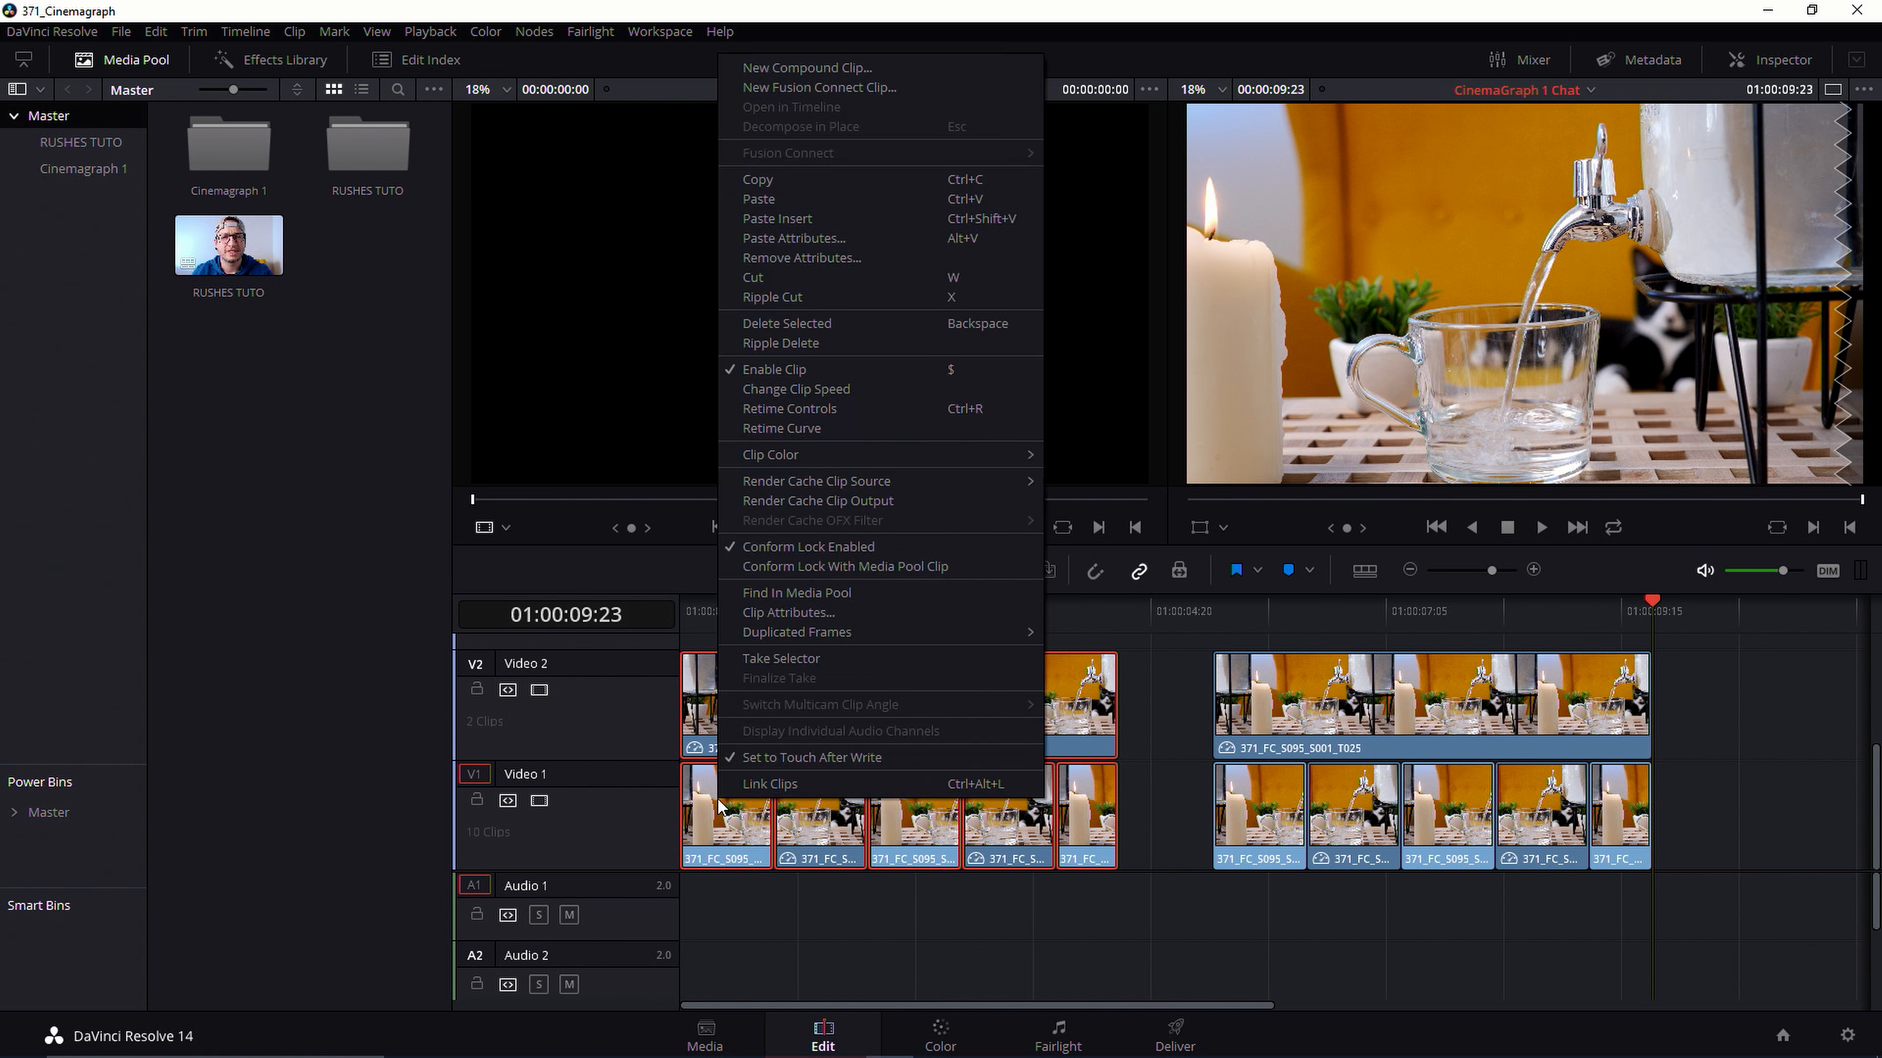
pyautogui.click(833, 66)
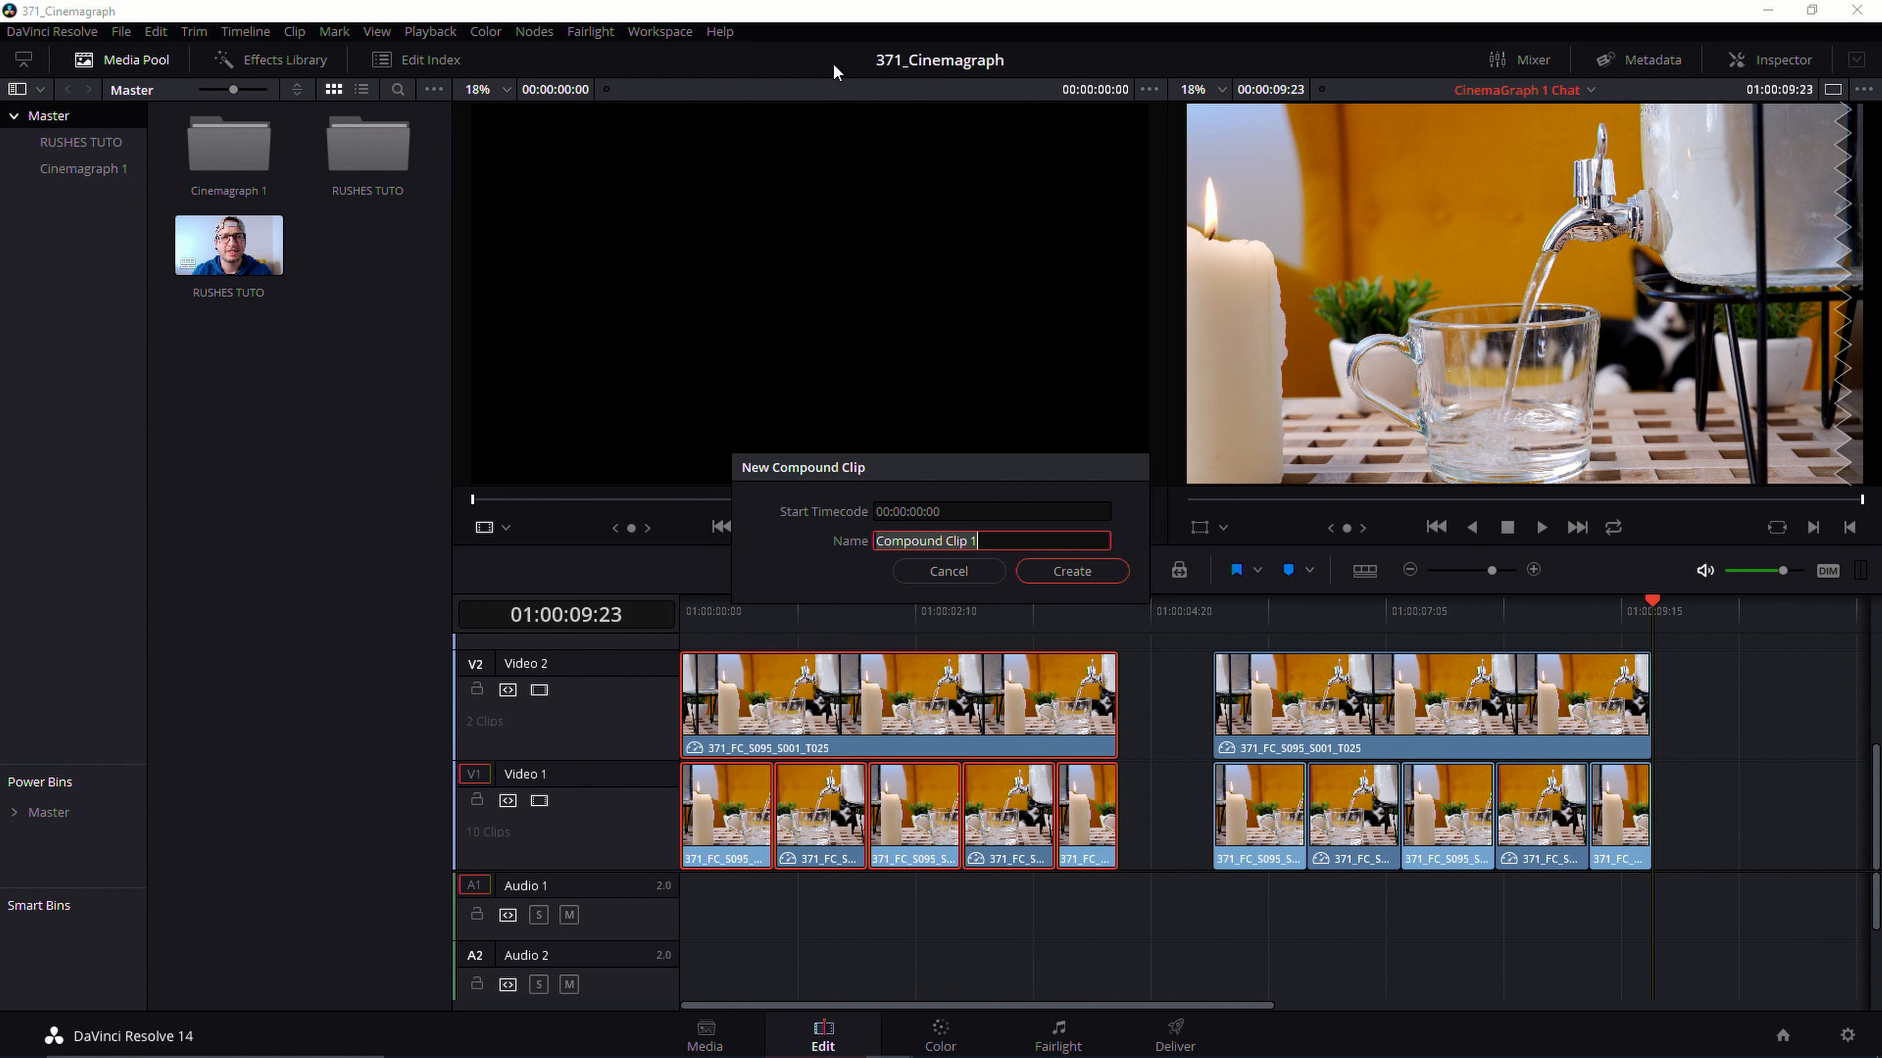
pyautogui.click(1072, 572)
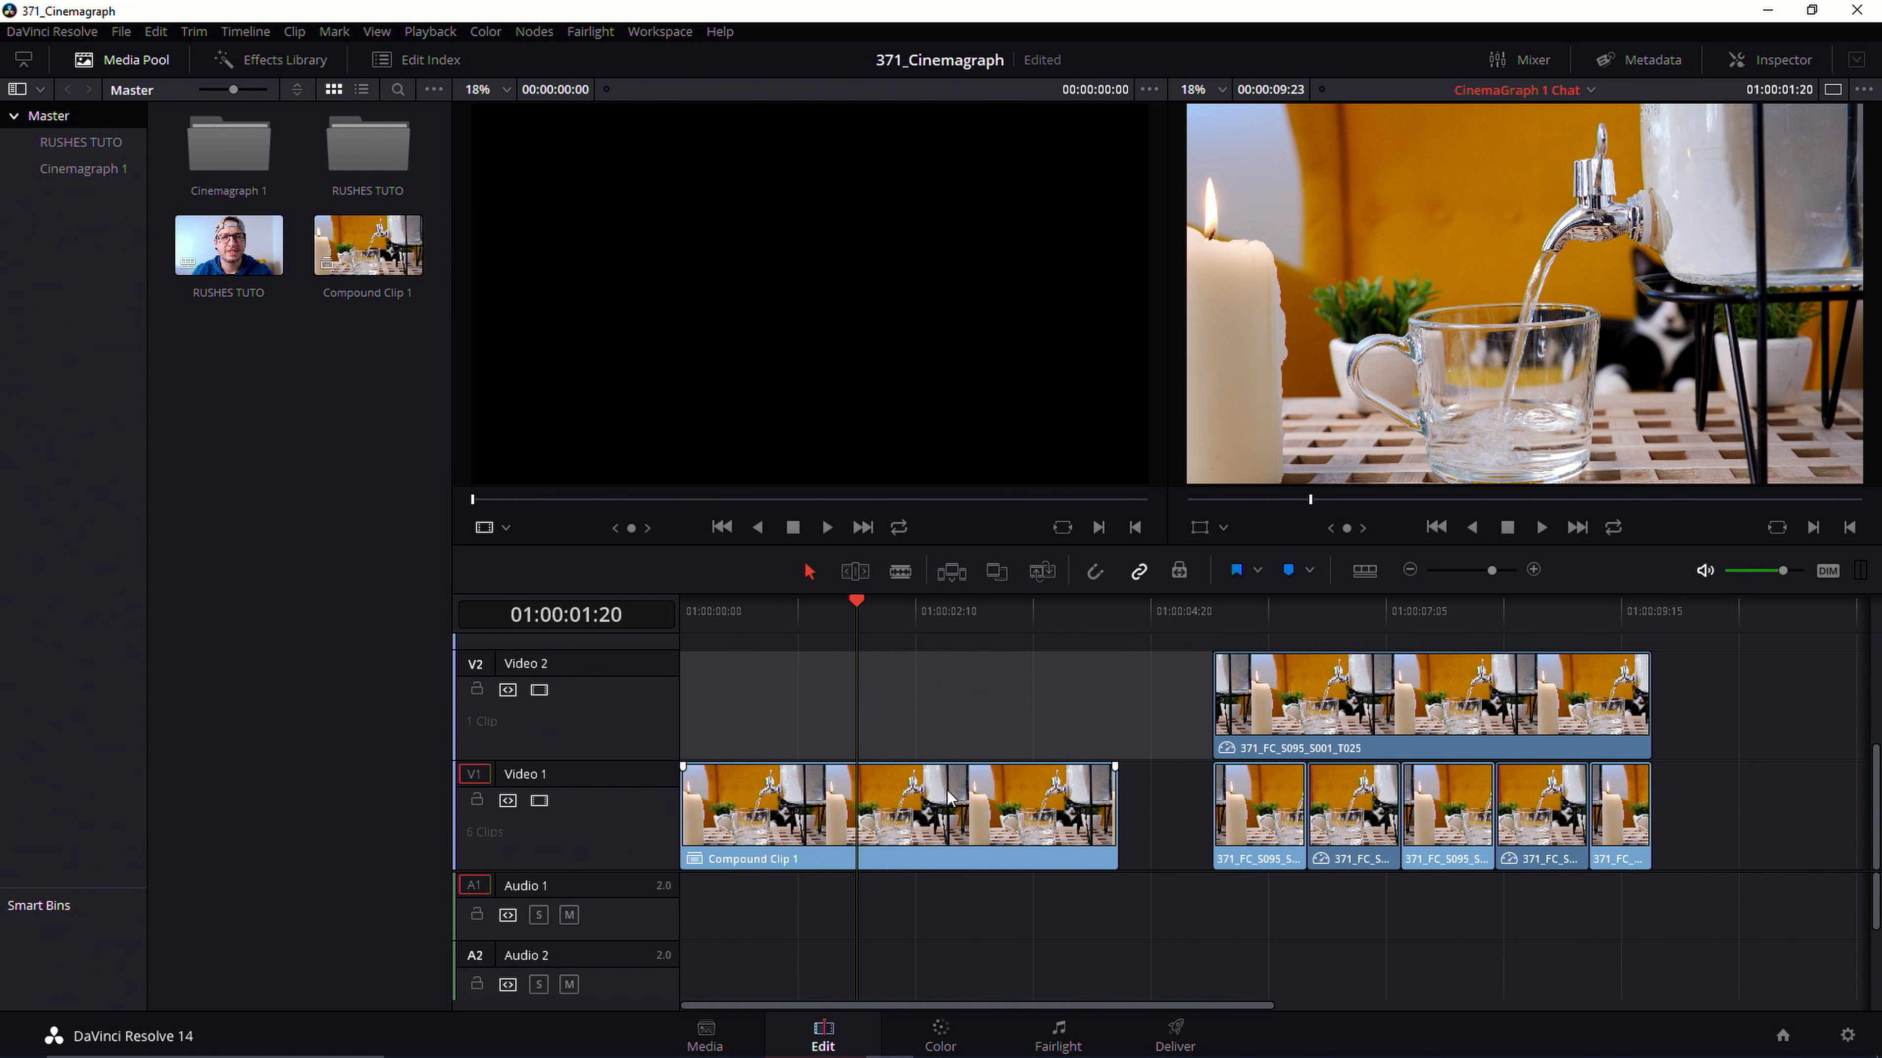
pyautogui.moveTo(916, 806); pyautogui.dragTo(895, 710)
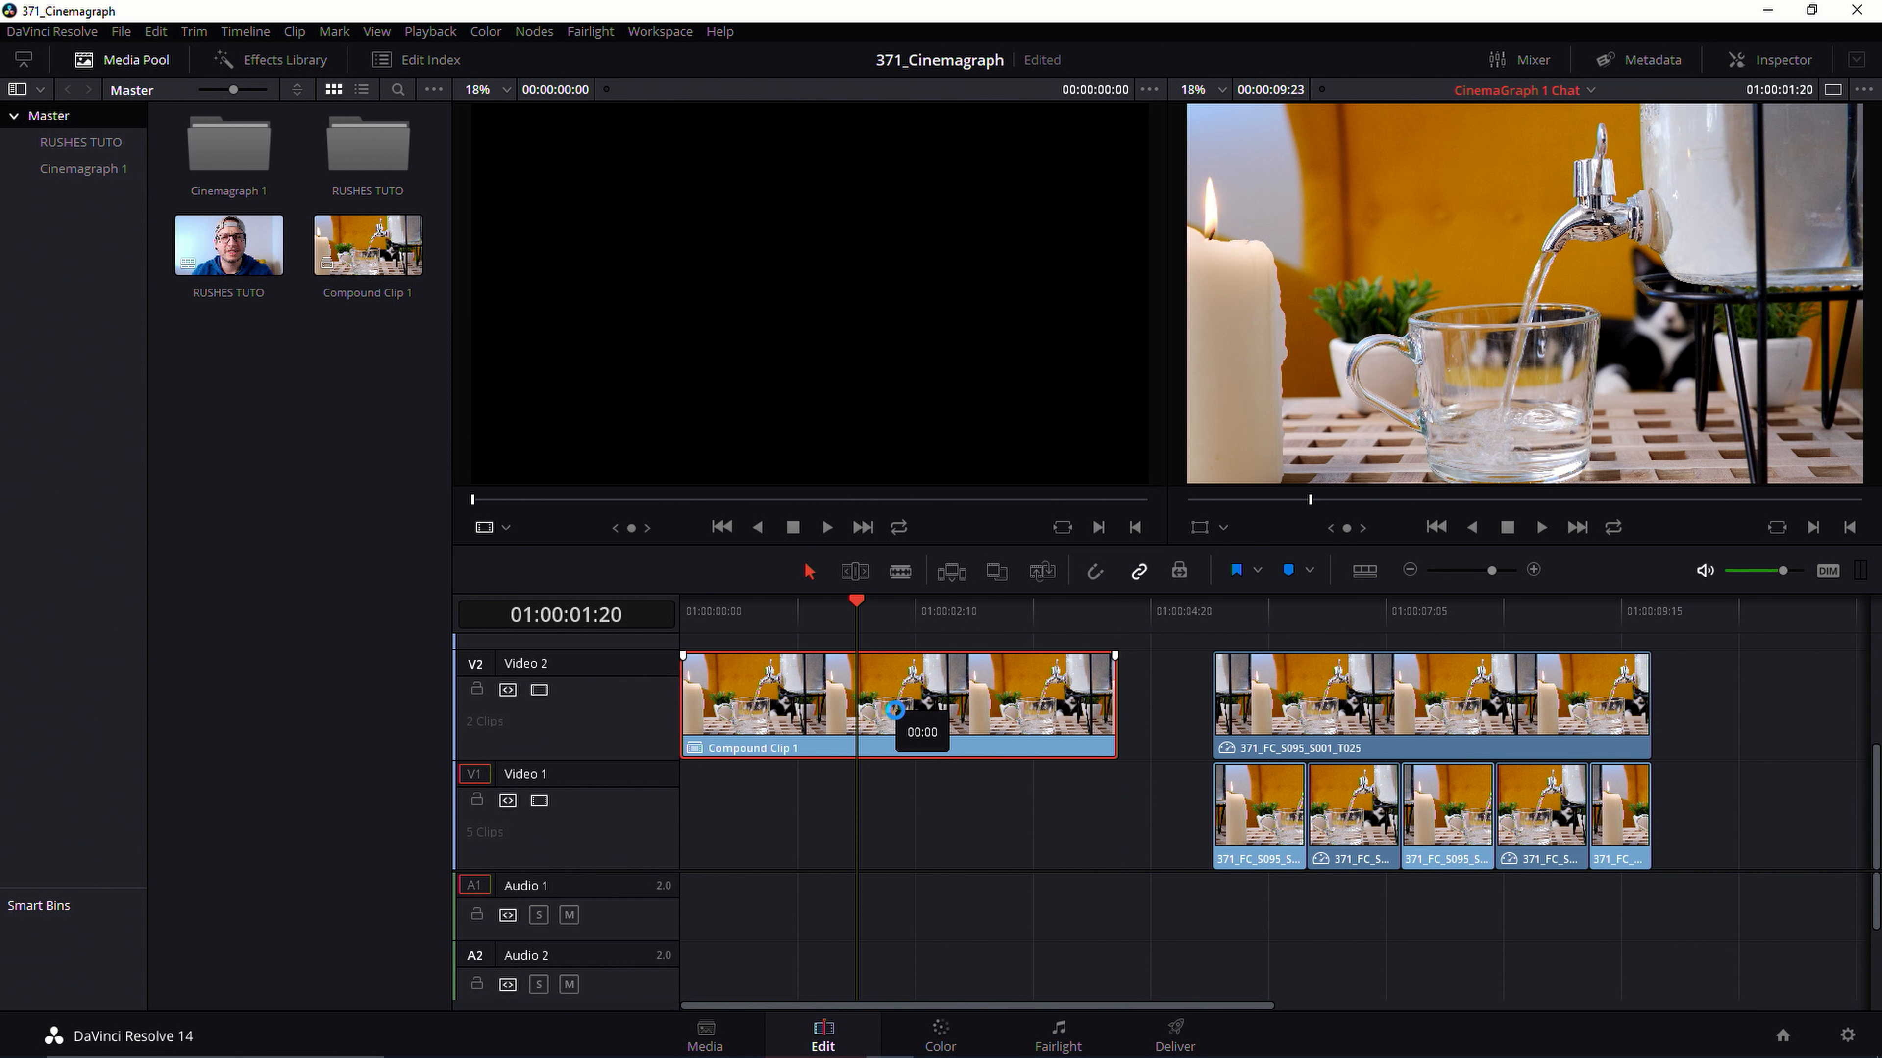
# - Move the pasted Video 1 segments to the timeline start beneath the compound clip and delete the remaining pasted Video 2 clip
pyautogui.moveTo(1171, 824); pyautogui.dragTo(1794, 851)
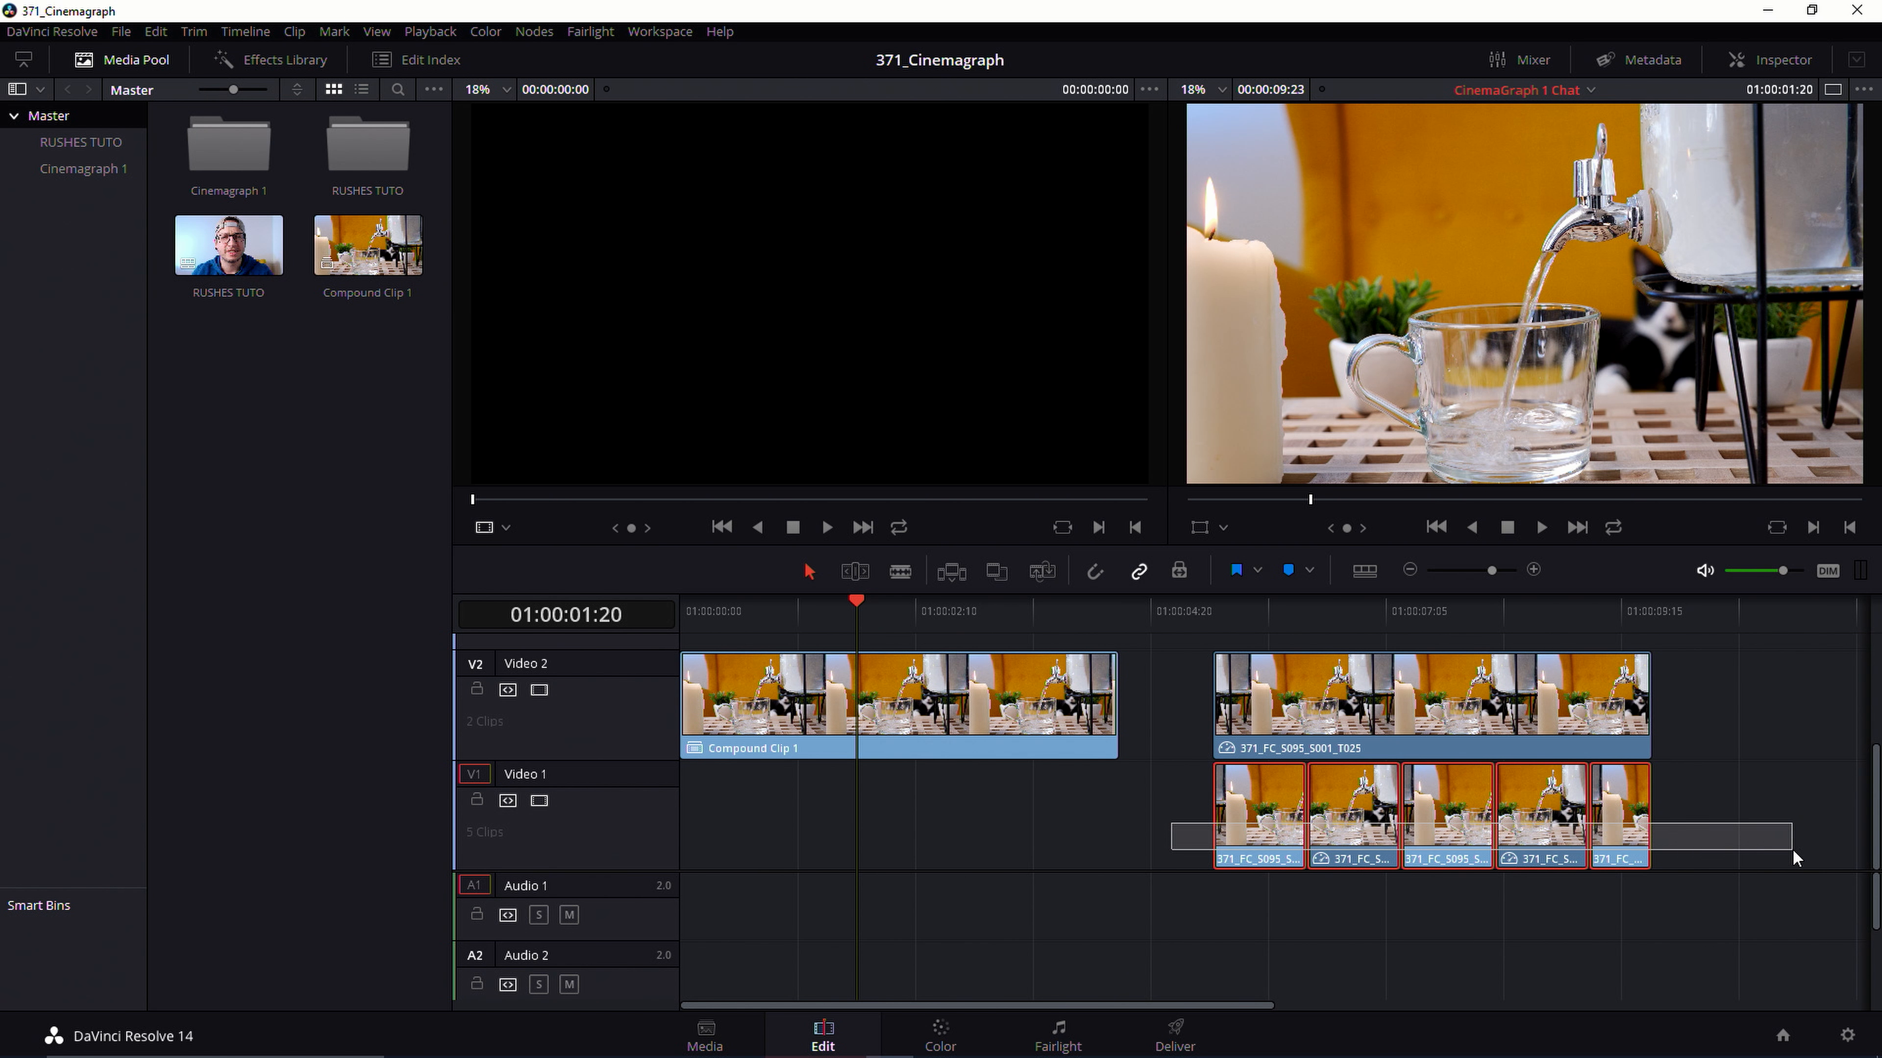
pyautogui.moveTo(1243, 814); pyautogui.dragTo(711, 823)
pyautogui.moveTo(1578, 816); pyautogui.dragTo(1440, 713)
pyautogui.press('Delete')
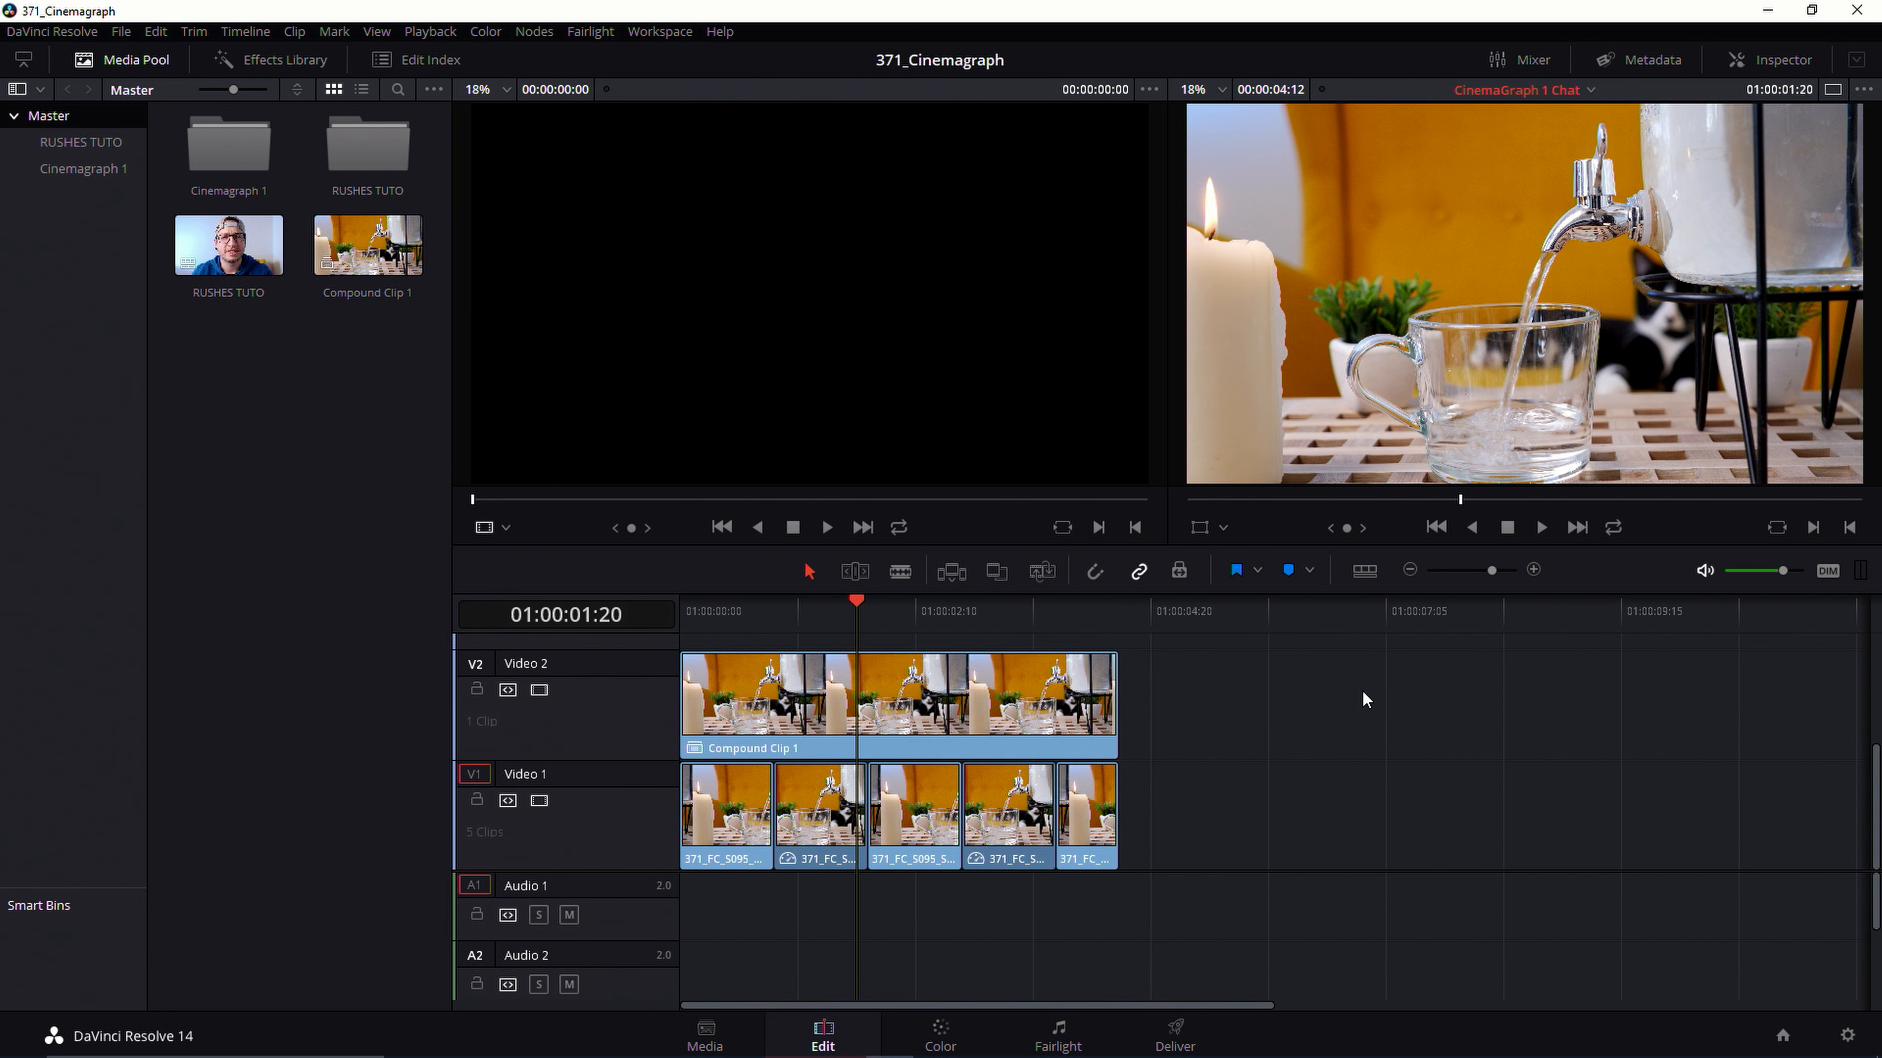
# - Add an alpha output for the compound clip, connect node 01's alpha to it, and return to the timeline
pyautogui.moveTo(791, 605); pyautogui.dragTo(651, 642)
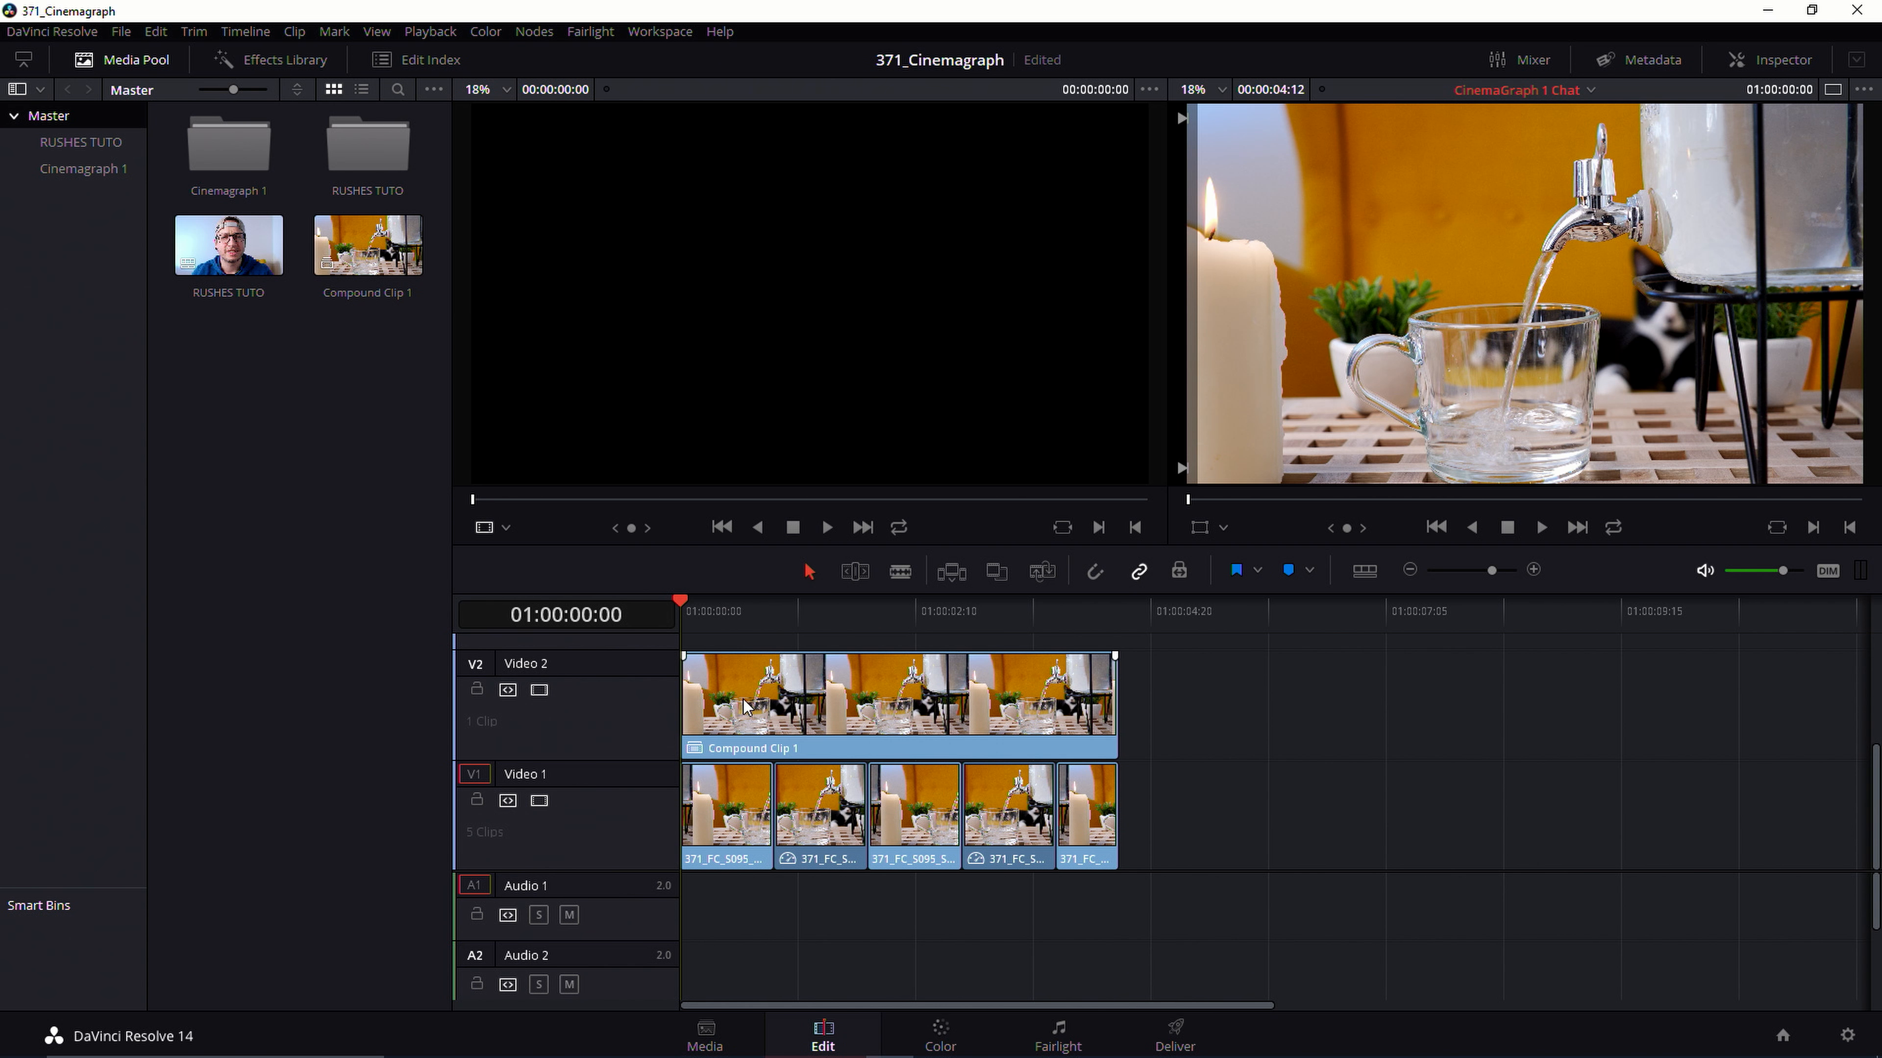
pyautogui.click(763, 702)
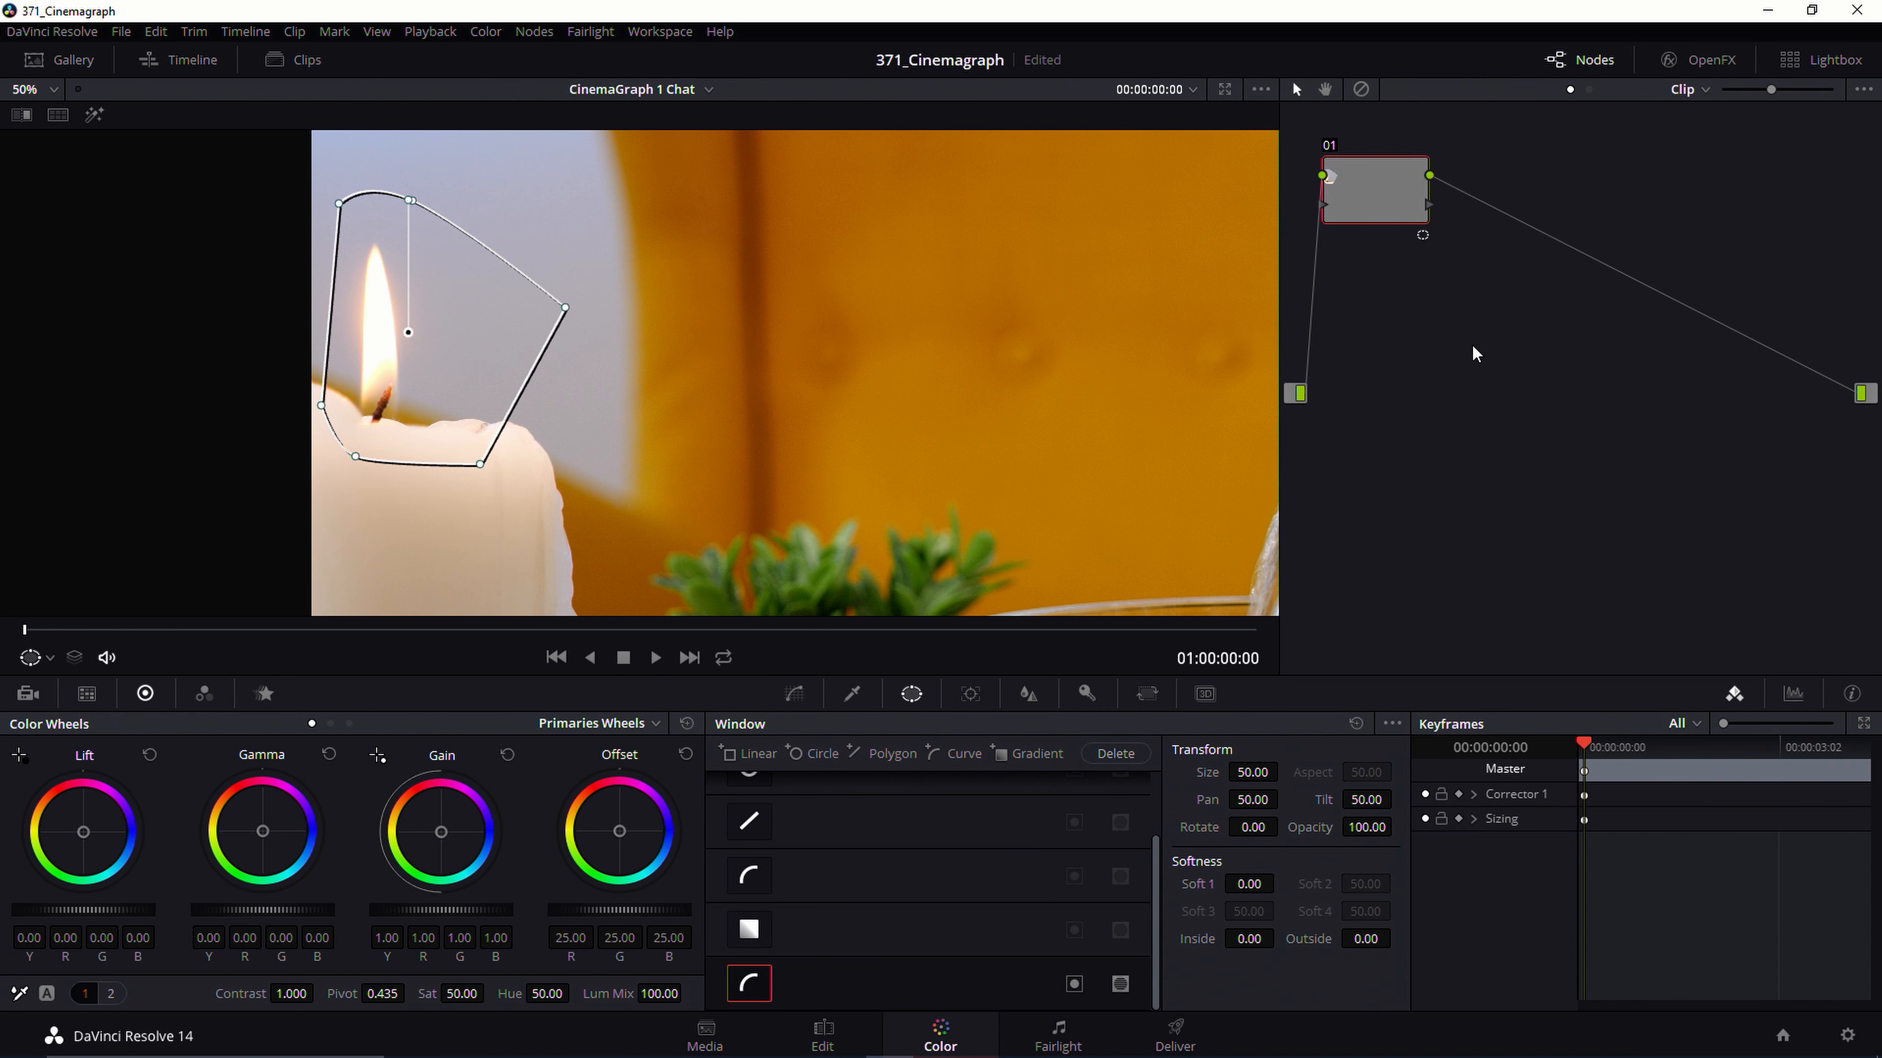
pyautogui.rightClick(1472, 349)
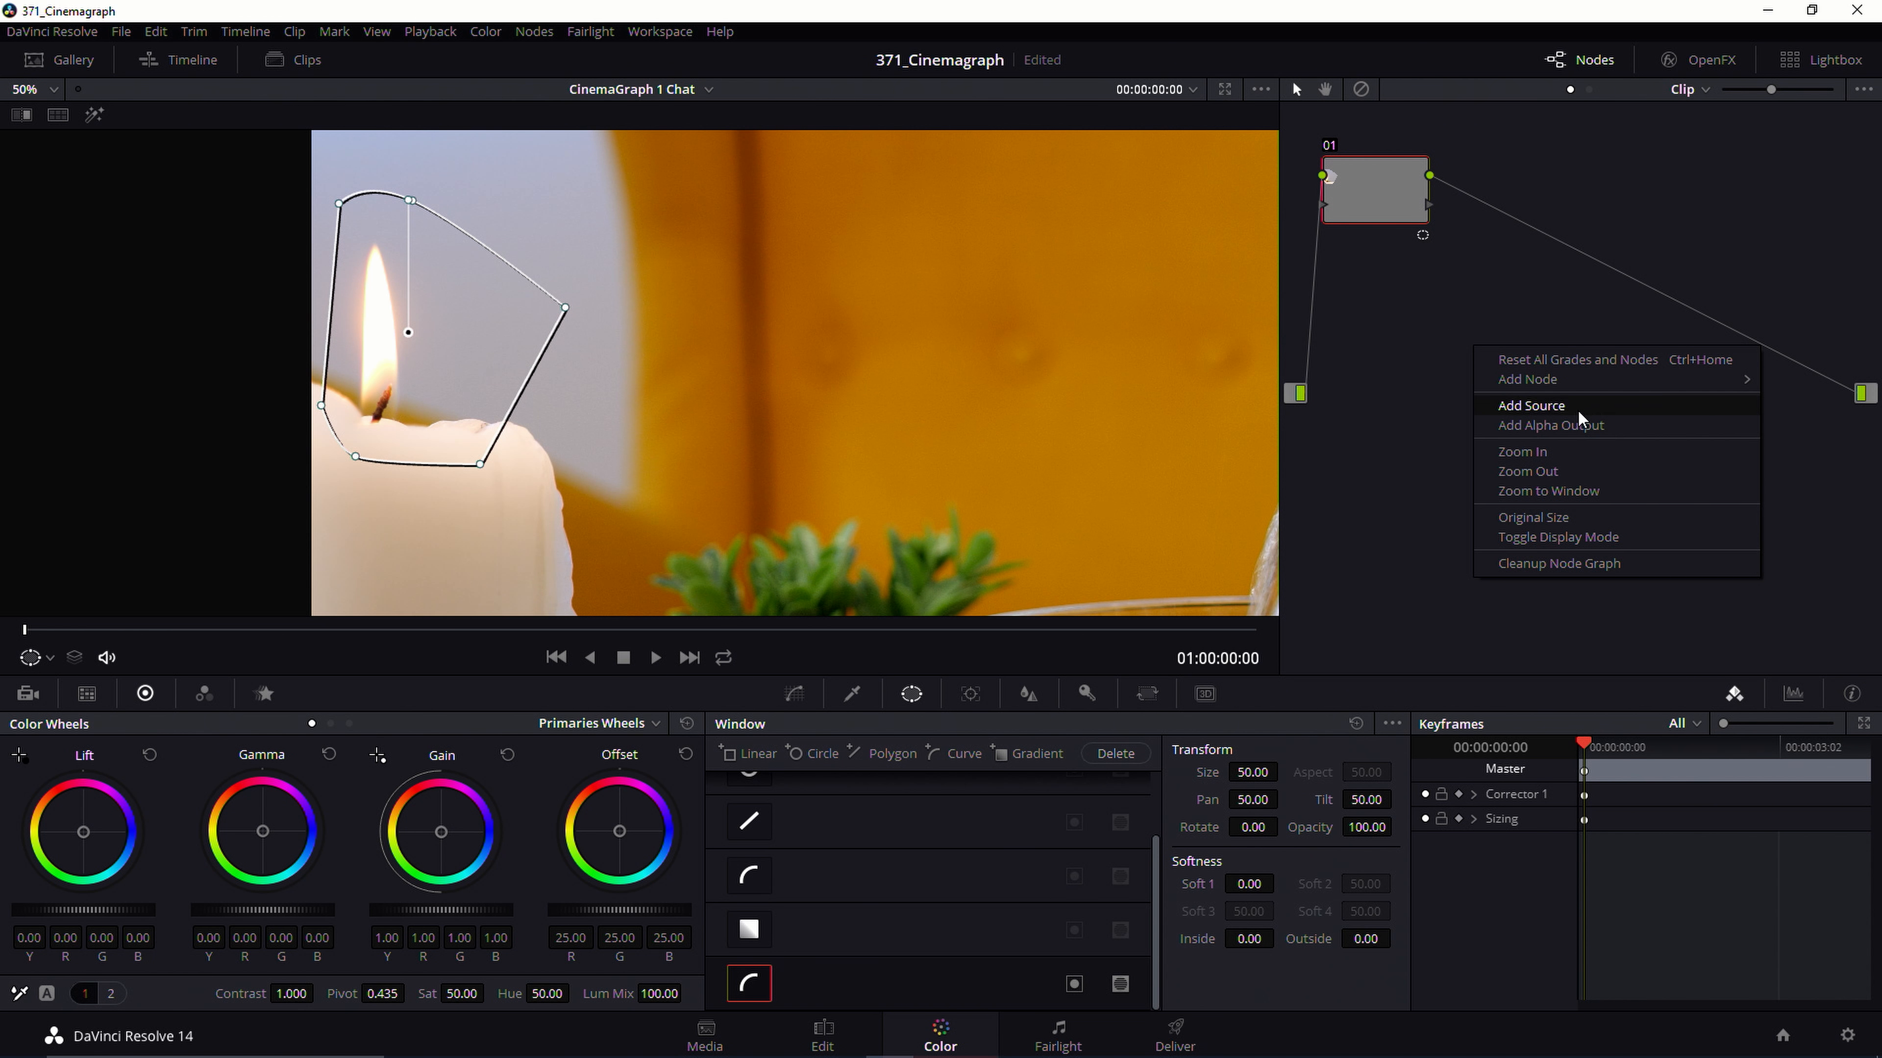
pyautogui.click(1574, 431)
pyautogui.moveTo(1432, 205); pyautogui.dragTo(1871, 437)
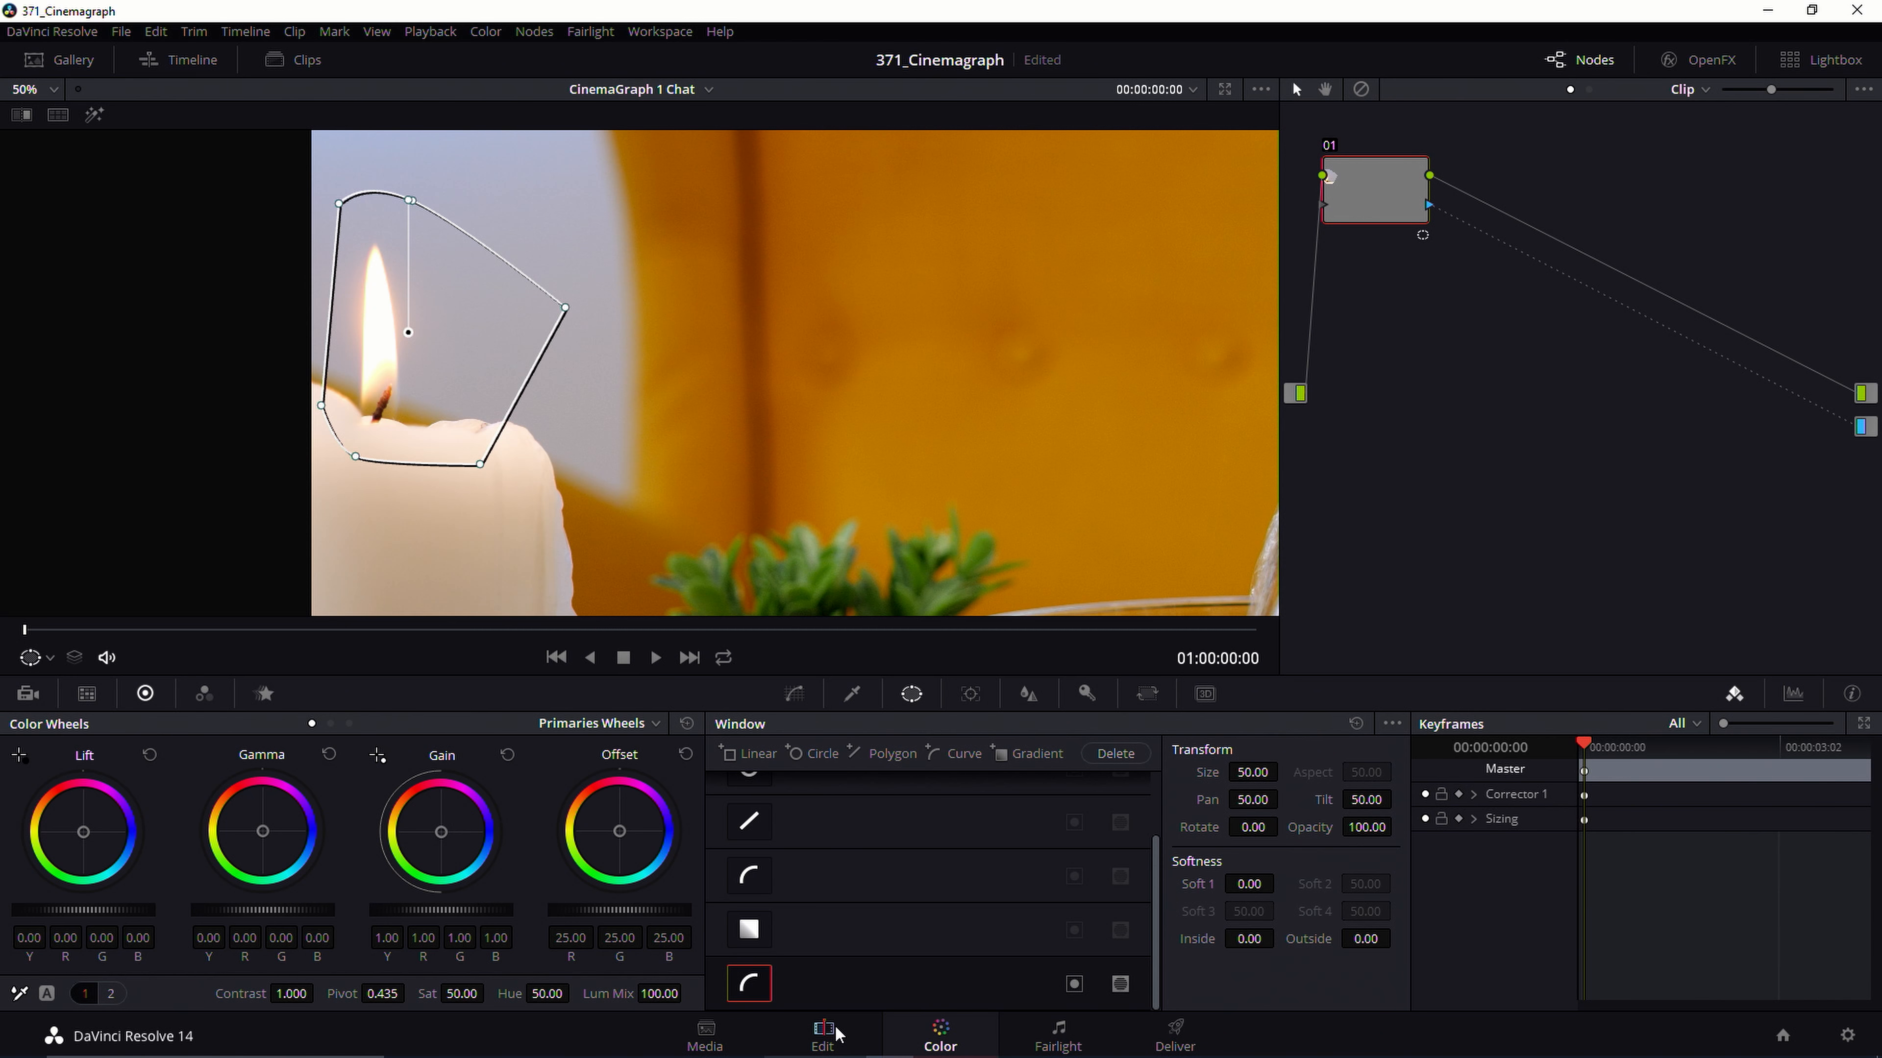
pyautogui.click(824, 1034)
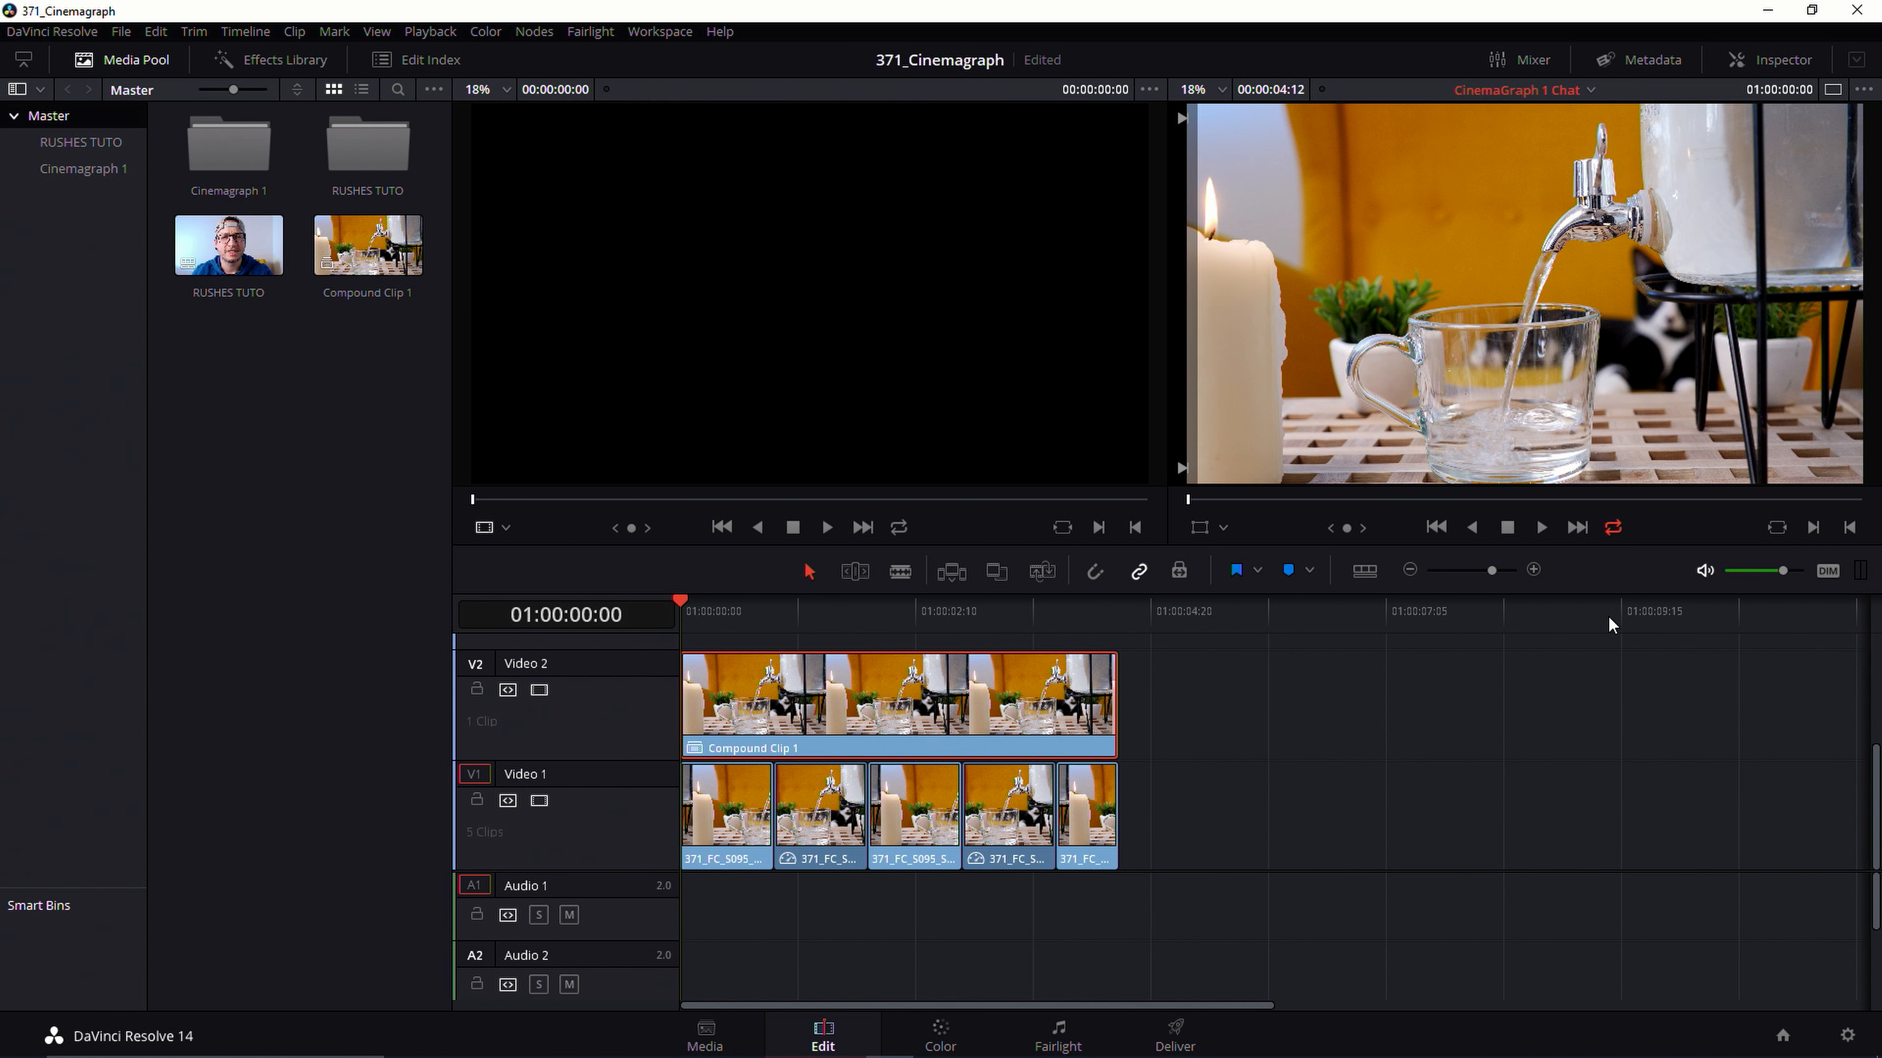